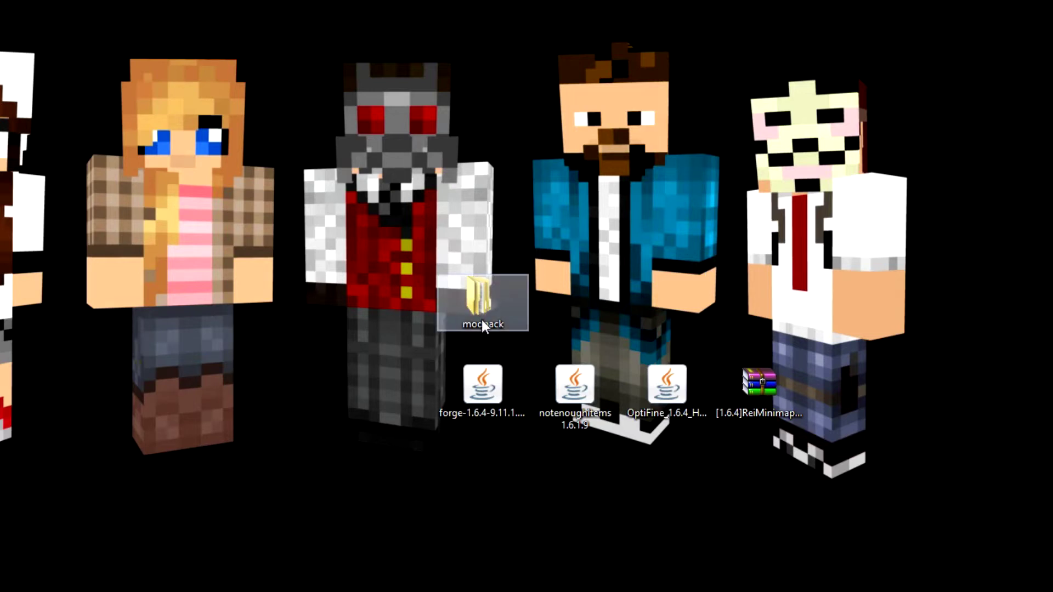
{"action": "double_click", "coordinate": [488, 301]}
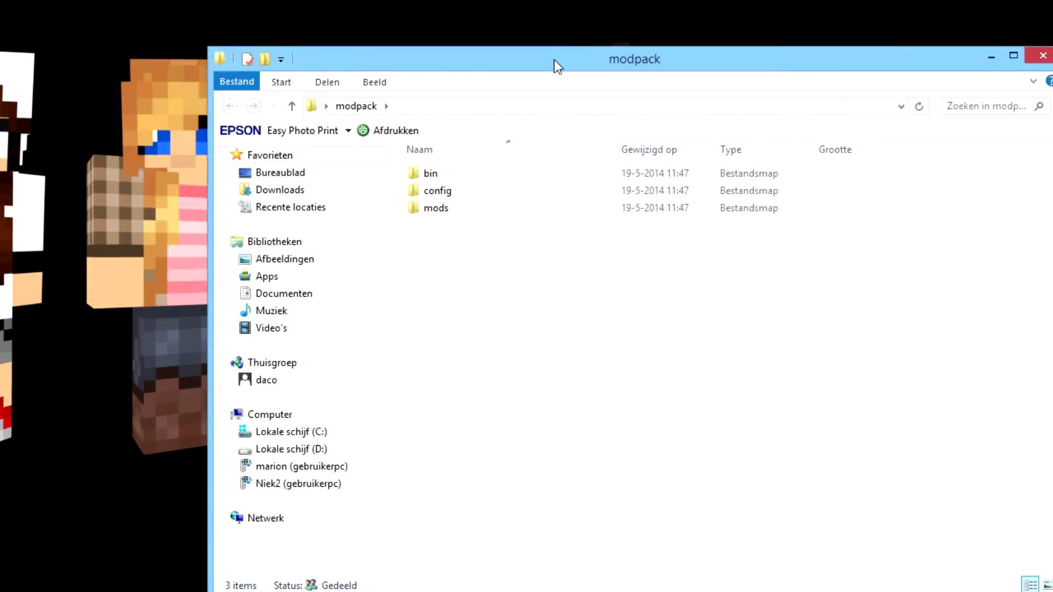
{"action": "left_click_drag", "start_coordinate": [553, 60], "coordinate": [508, 34]}
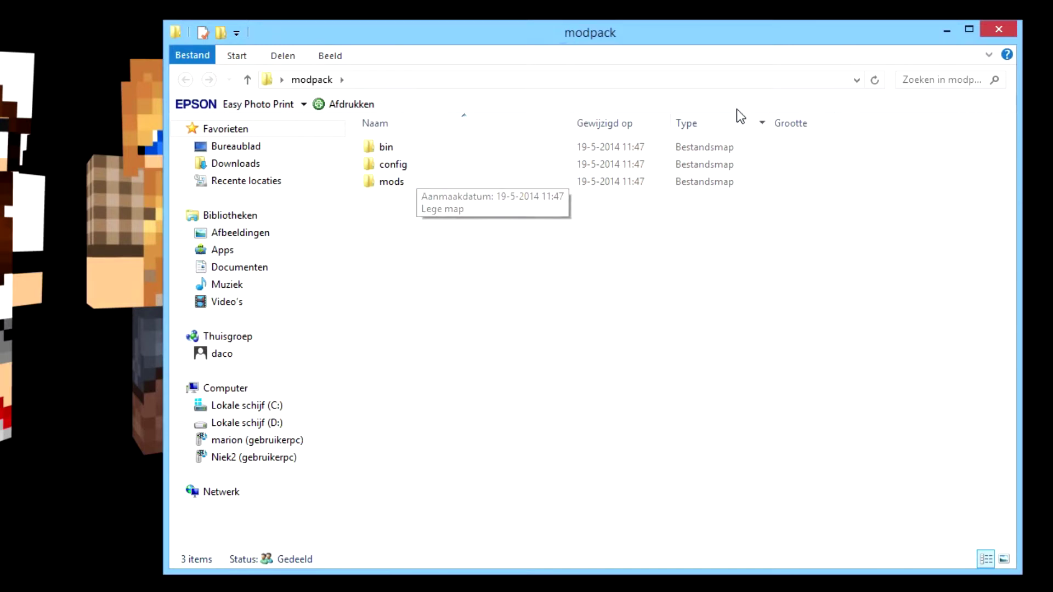
{"action": "left_click_drag", "start_coordinate": [887, 33], "coordinate": [870, 278]}
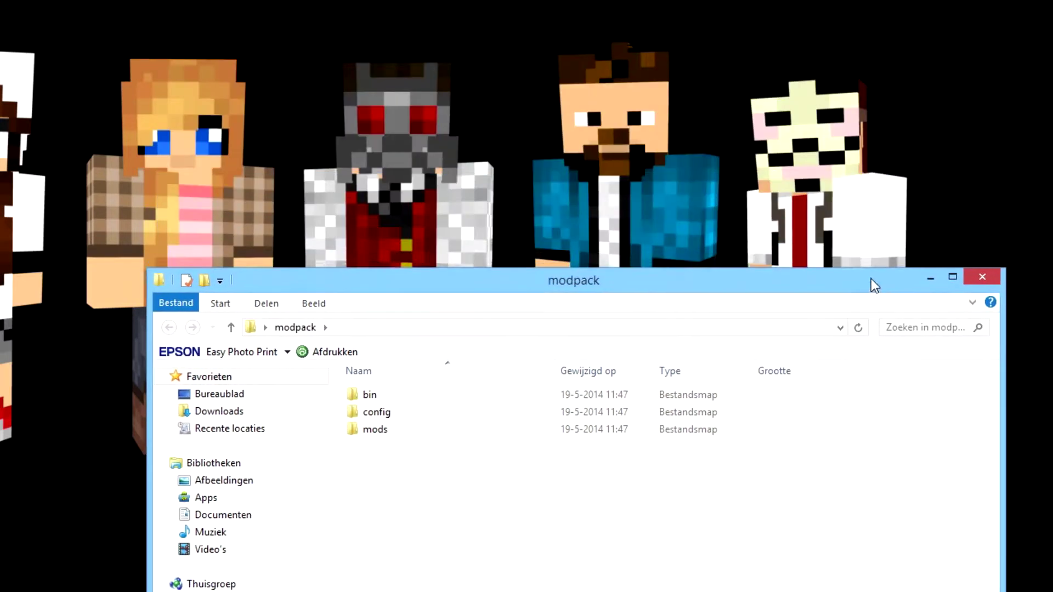
{"action": "key", "text": "alt+F4"}
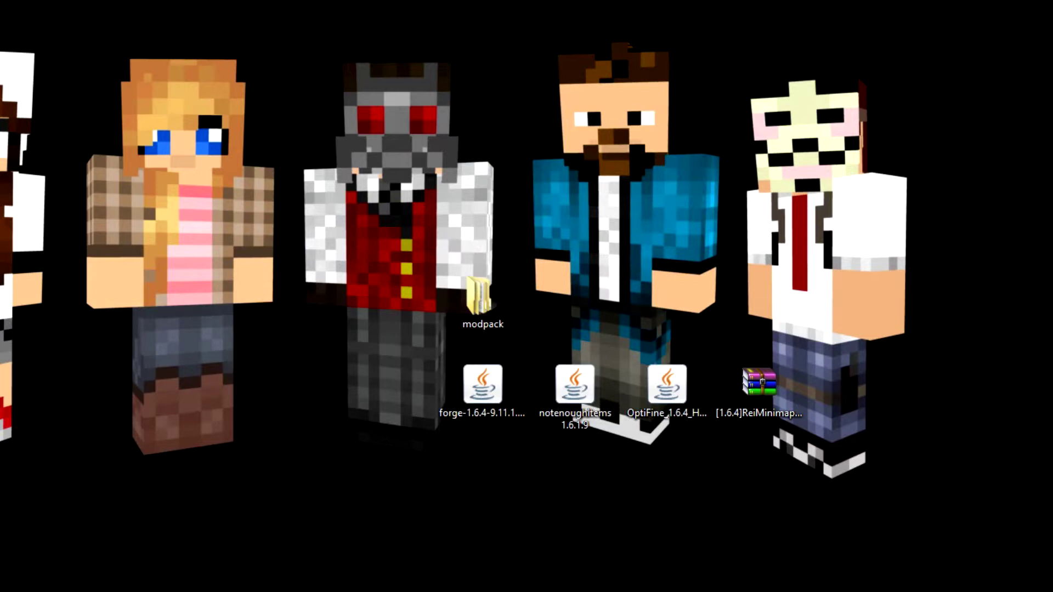
{"action": "key", "text": "alt+Tab"}
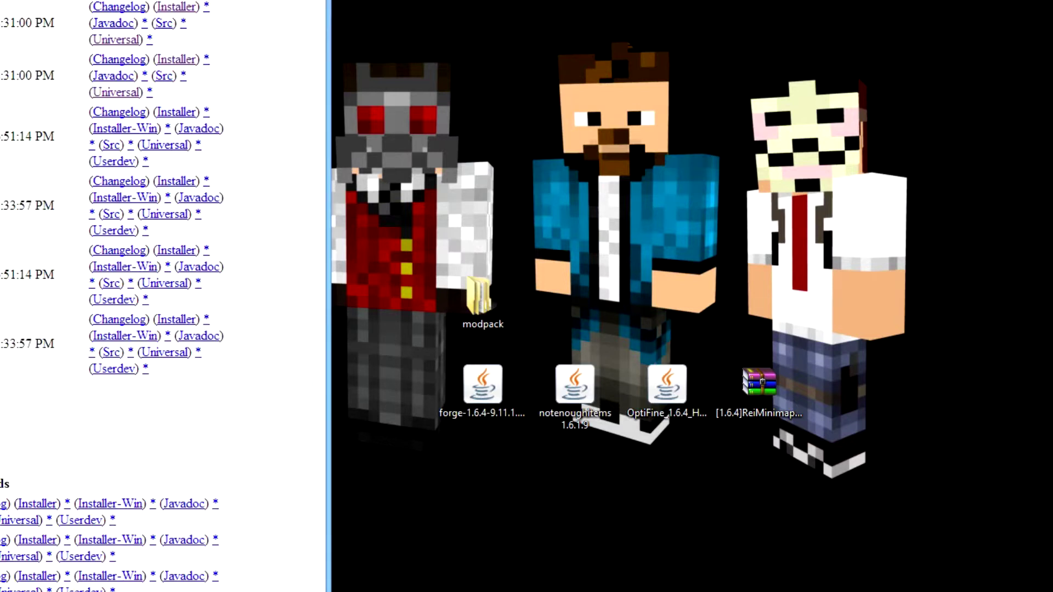
{"action": "left_click_drag", "start_coordinate": [66, 0], "coordinate": [648, 29]}
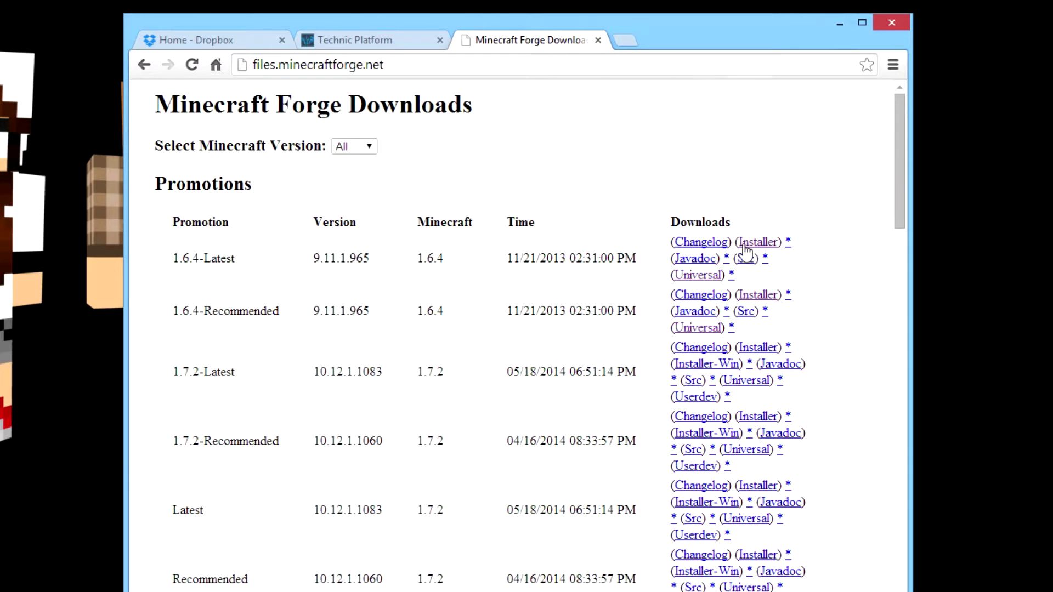
{"action": "left_click", "coordinate": [840, 27]}
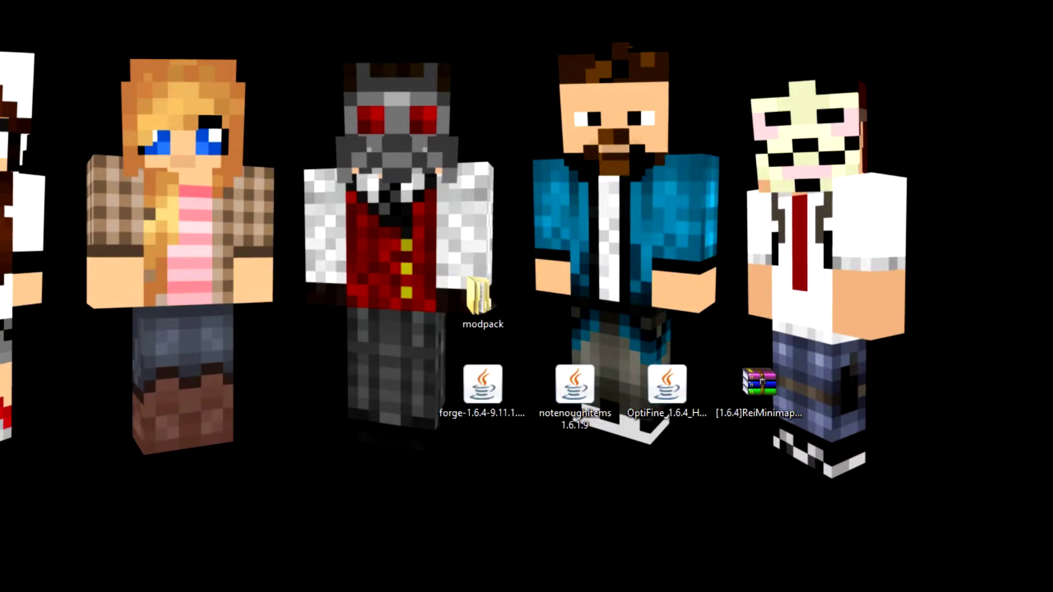
Open modpack > bin and move the forge universal jar from the desktop into it.
{"action": "double_click", "coordinate": [478, 296]}
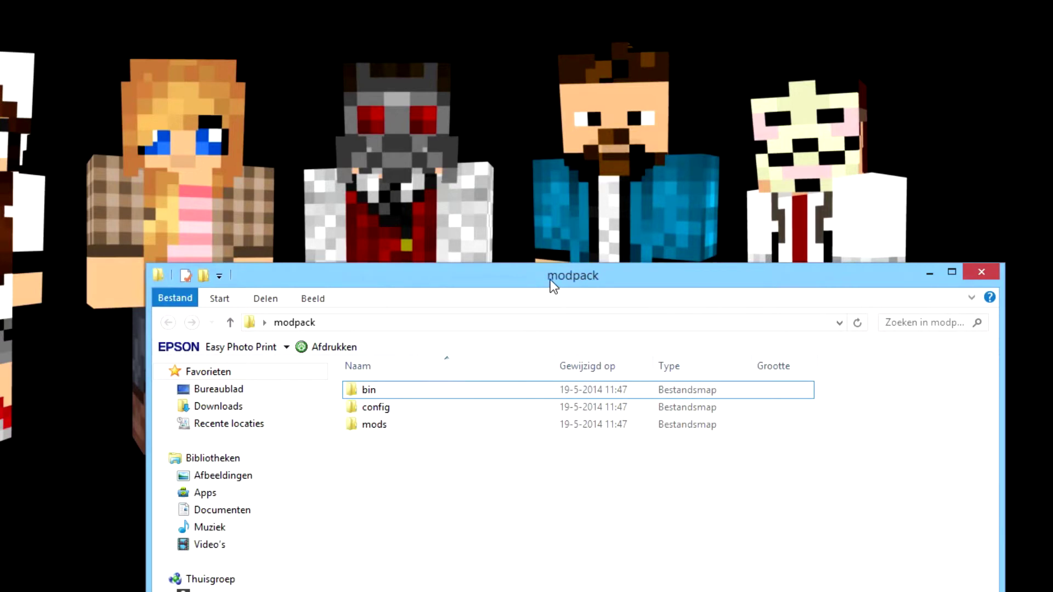
{"action": "left_click_drag", "start_coordinate": [551, 278], "coordinate": [528, 450]}
{"action": "double_click", "coordinate": [376, 354]}
{"action": "left_click_drag", "start_coordinate": [482, 384], "coordinate": [433, 555]}
{"action": "left_click_drag", "start_coordinate": [508, 453], "coordinate": [498, 193]}
Rename the forge jar to 'modpack' and return to the modpack folder.
{"action": "left_click", "coordinate": [417, 311]}
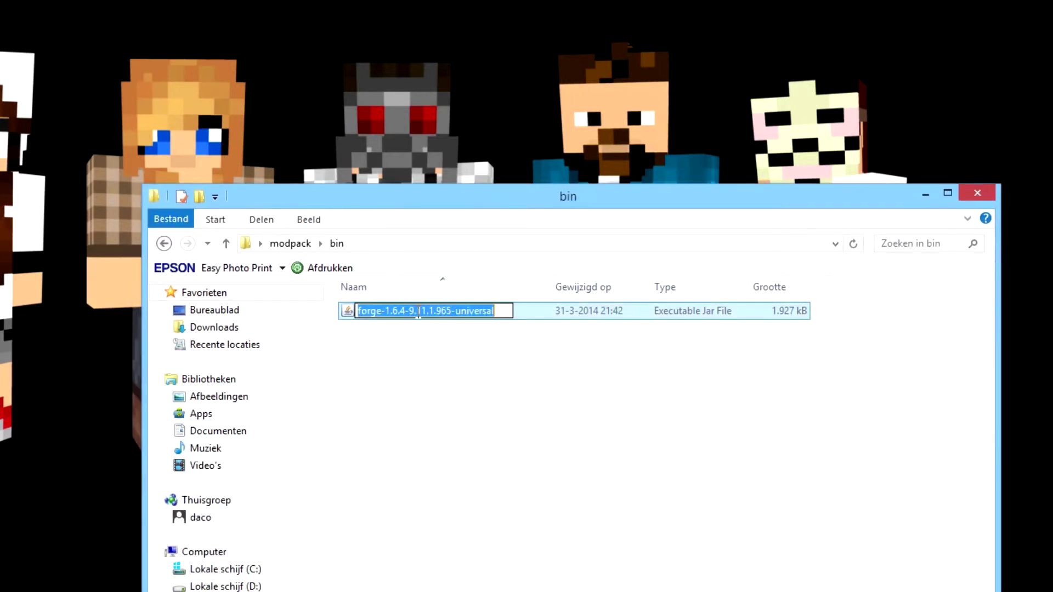
{"action": "type", "text": "modpack"}
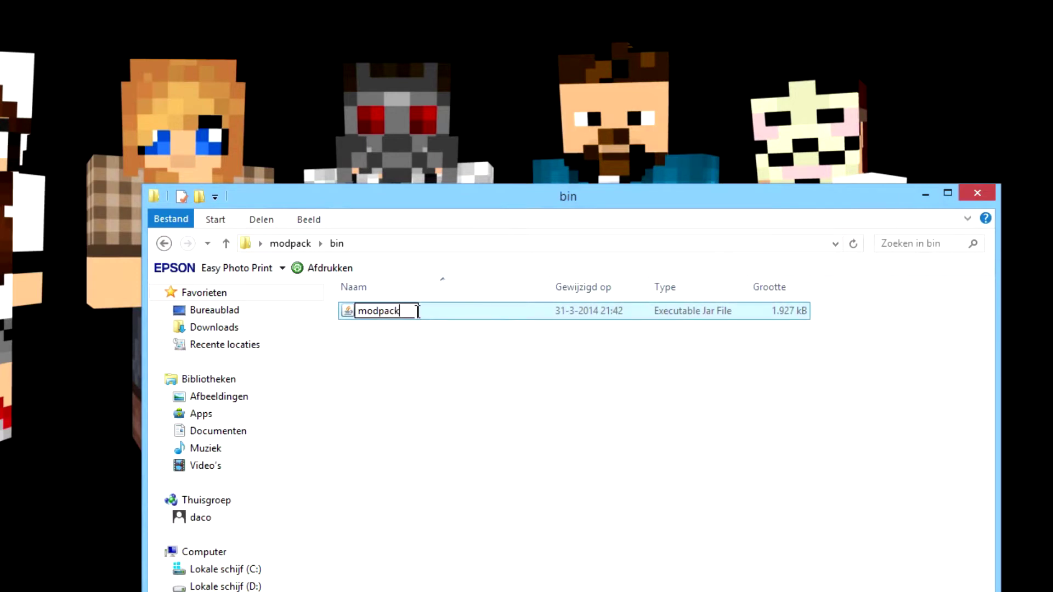
{"action": "key", "text": "Return"}
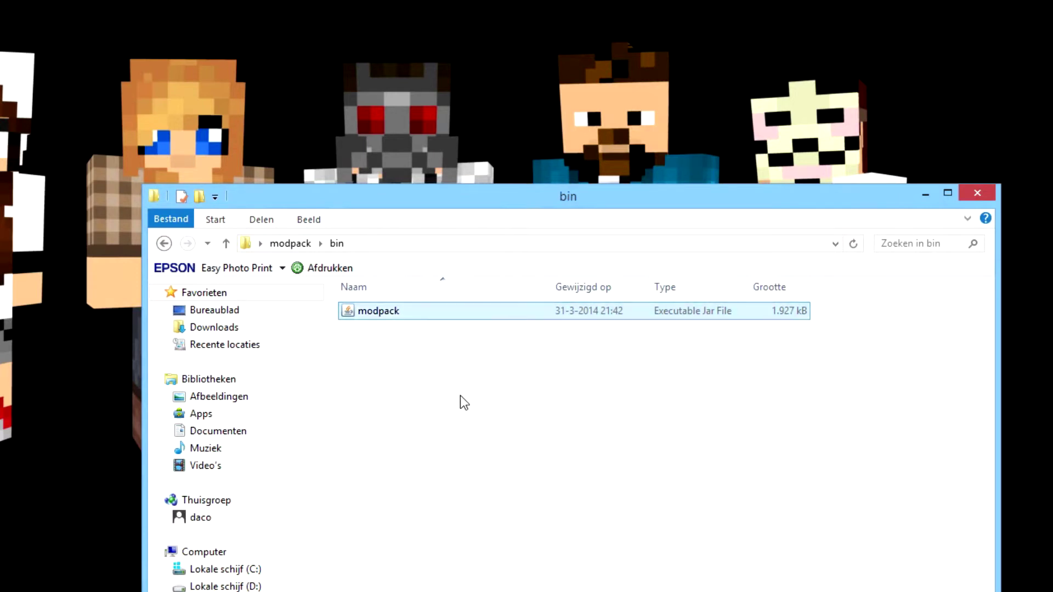
{"action": "key", "text": "BackSpace"}
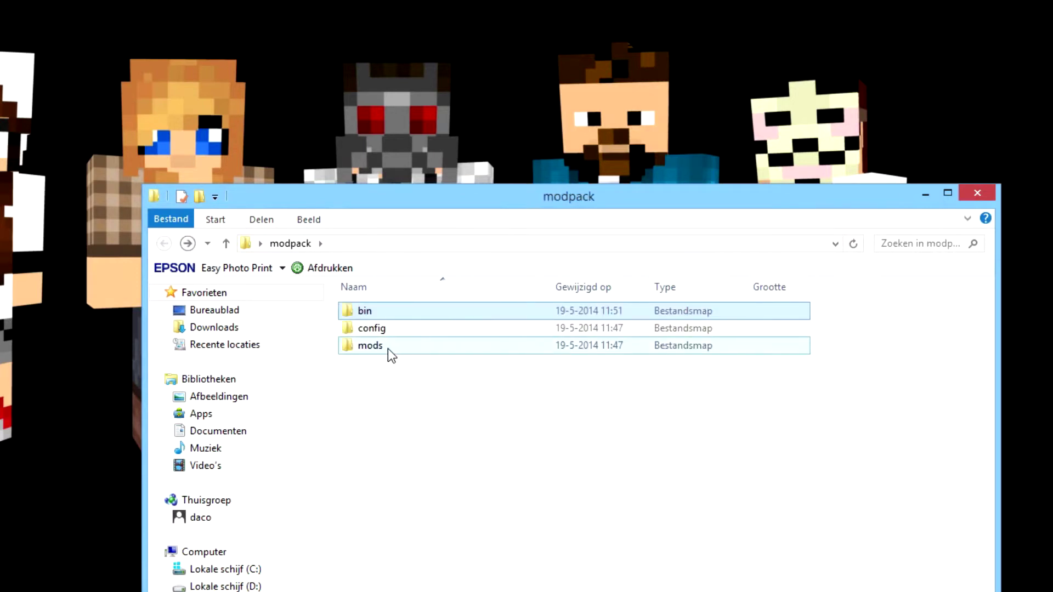
Open the mods folder and line up the notenoughitems, OptiFine and ReiMinimap files beside it.
{"action": "double_click", "coordinate": [388, 347]}
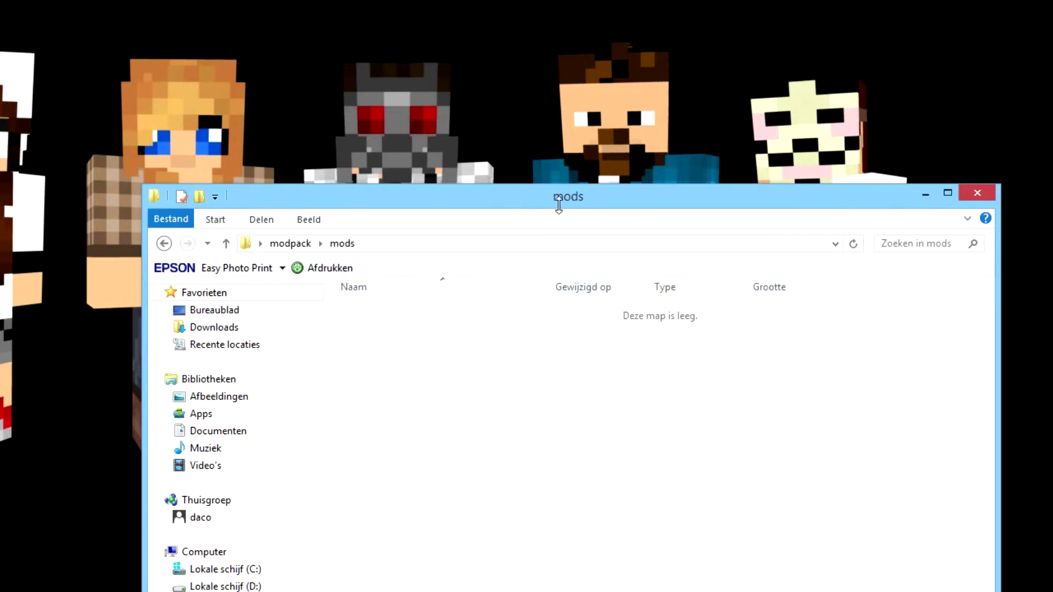
{"action": "left_click_drag", "start_coordinate": [558, 205], "coordinate": [557, 440]}
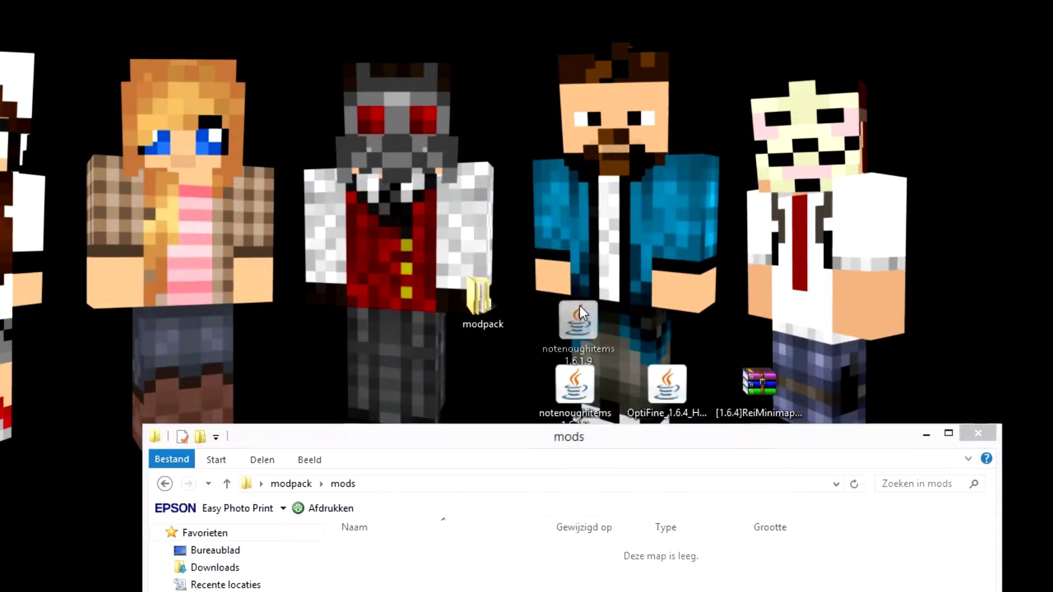
{"action": "left_click_drag", "start_coordinate": [581, 312], "coordinate": [484, 211]}
{"action": "left_click_drag", "start_coordinate": [667, 384], "coordinate": [577, 213]}
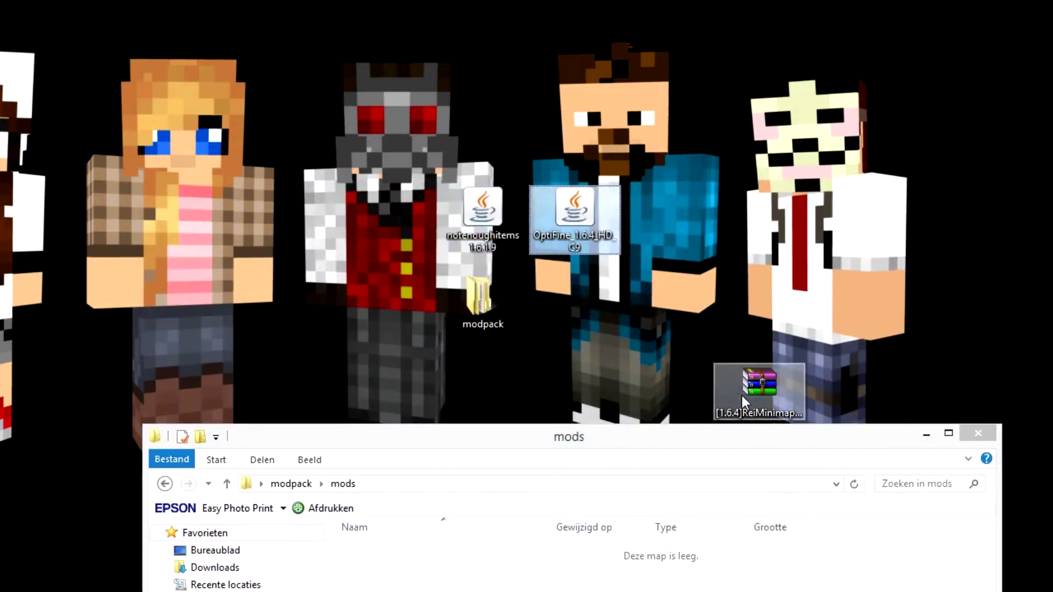
{"action": "left_click_drag", "start_coordinate": [742, 396], "coordinate": [669, 218]}
{"action": "left_click_drag", "start_coordinate": [663, 425], "coordinate": [660, 347]}
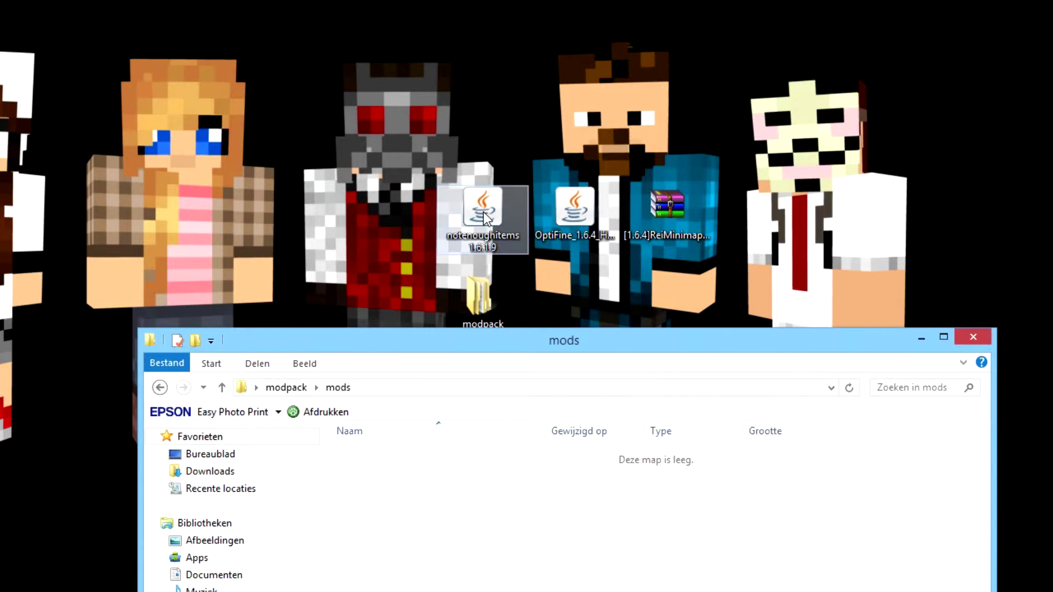
Move the notenoughitems, OptiFine and ReiMinimap files into the mods folder.
{"action": "left_click_drag", "start_coordinate": [482, 211], "coordinate": [521, 482]}
{"action": "left_click_drag", "start_coordinate": [575, 216], "coordinate": [508, 493]}
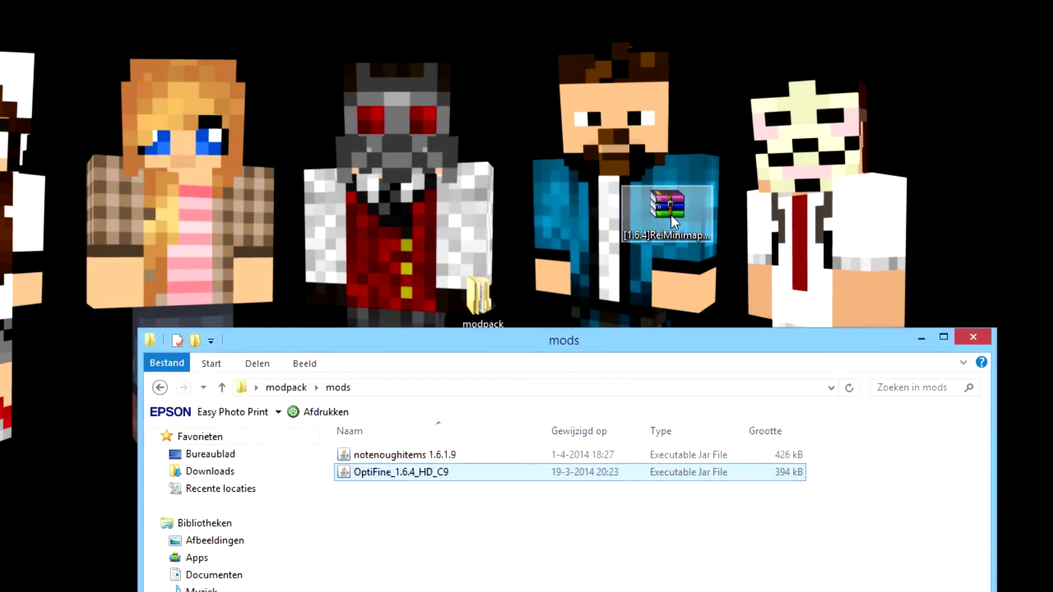
{"action": "left_click_drag", "start_coordinate": [670, 215], "coordinate": [565, 518]}
{"action": "left_click_drag", "start_coordinate": [608, 342], "coordinate": [599, 137]}
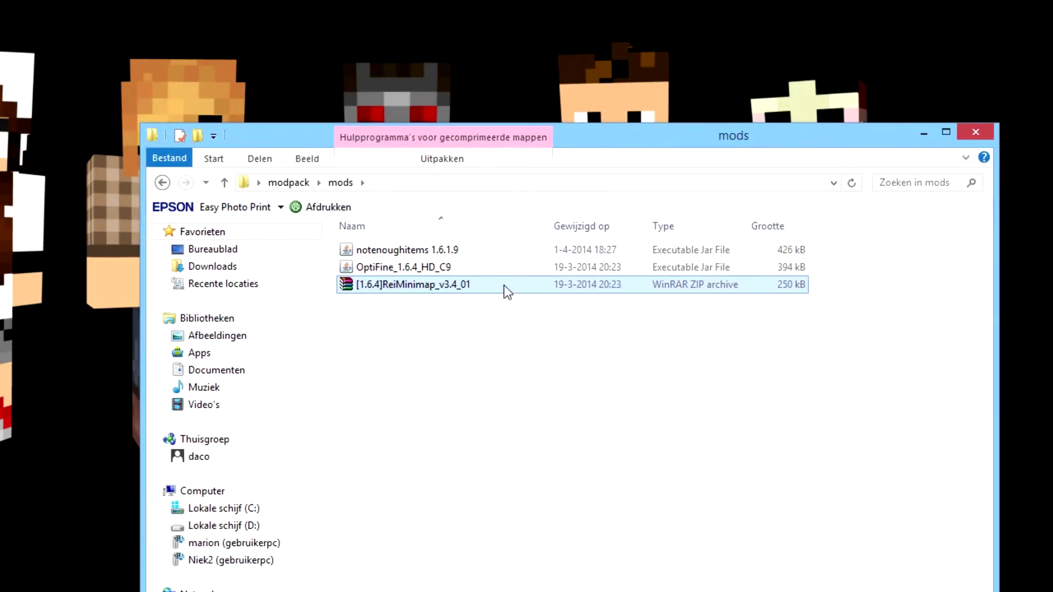
Return to the modpack folder and check that the config folder is still empty.
{"action": "key", "text": "BackSpace"}
{"action": "double_click", "coordinate": [373, 267]}
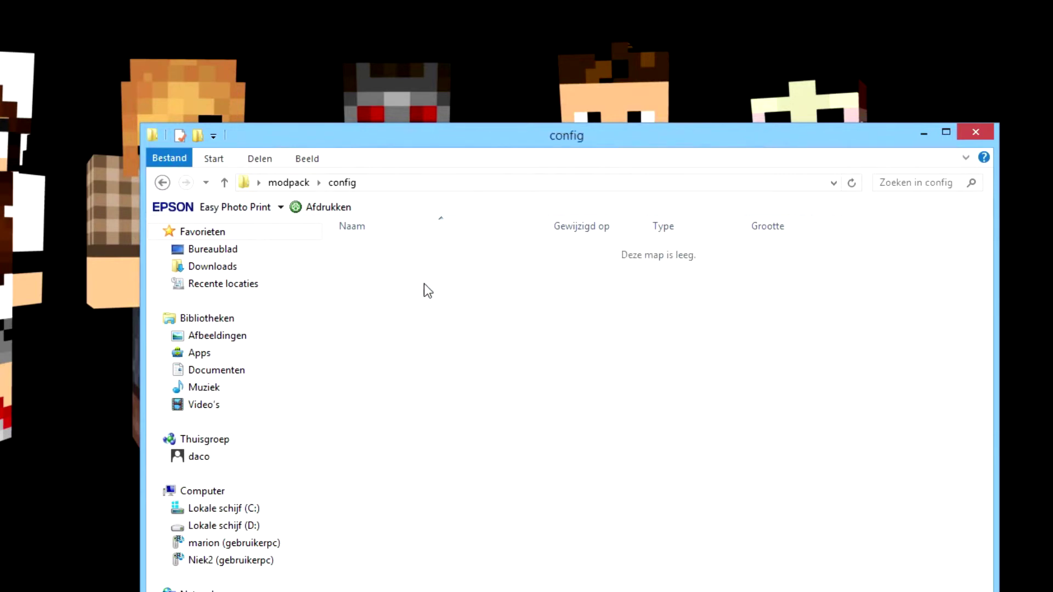
{"action": "key", "text": "BackSpace"}
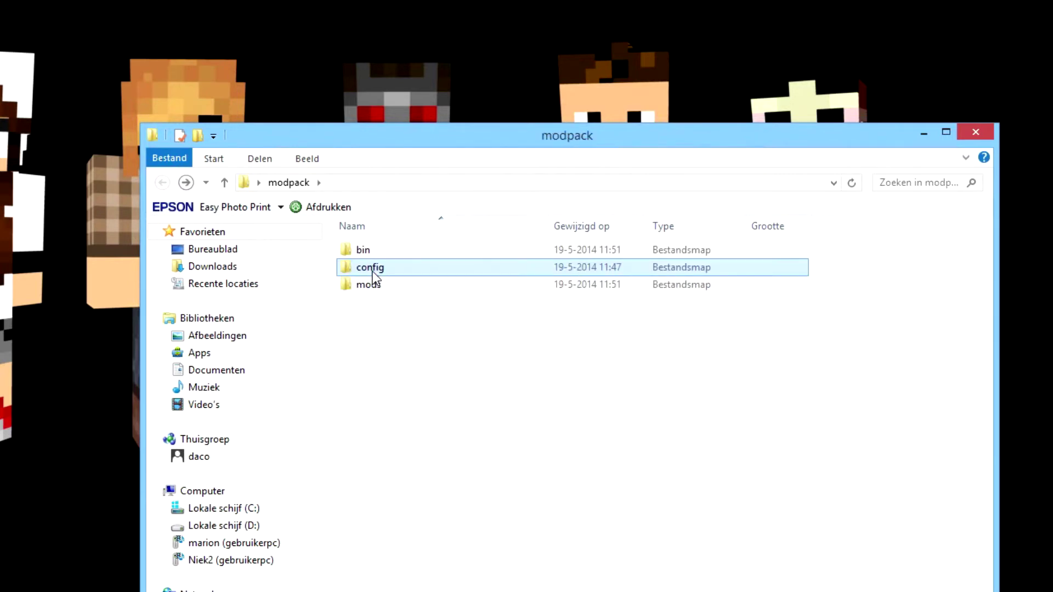
{"action": "double_click", "coordinate": [372, 271]}
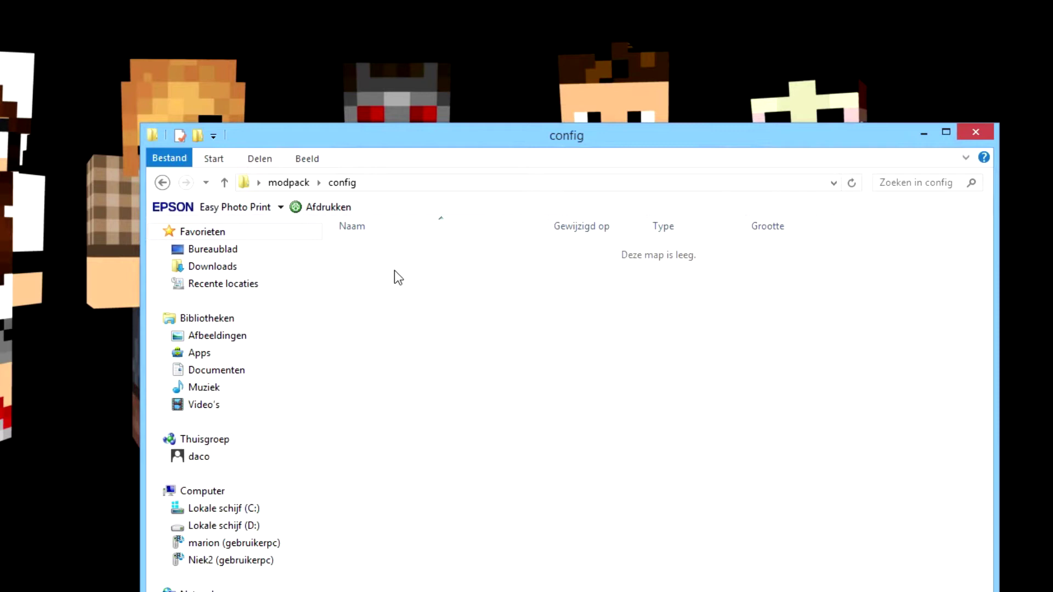
{"action": "key", "text": "BackSpace"}
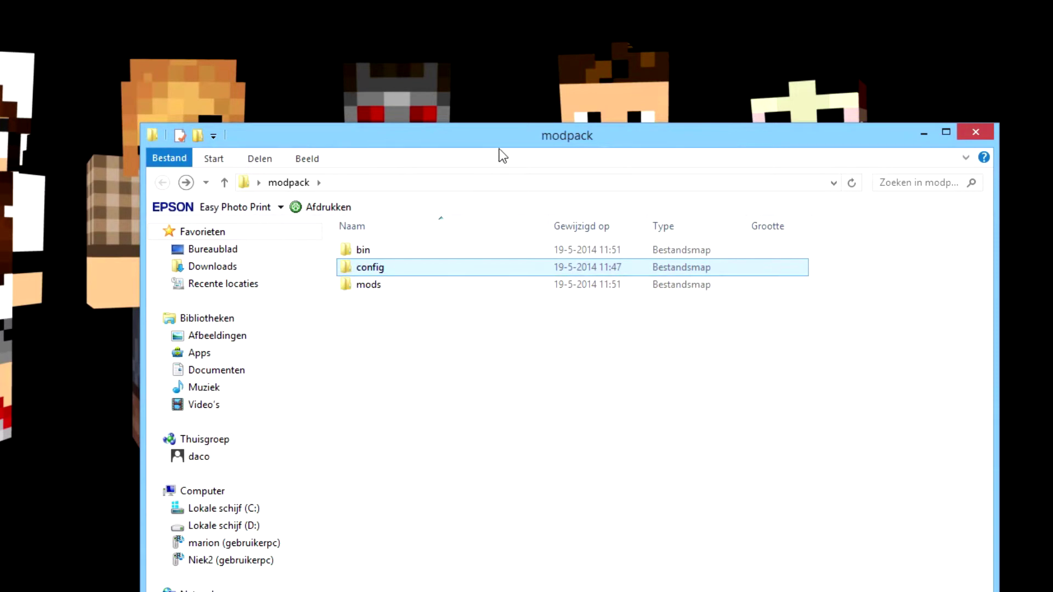
Archive the bin, config and mods folders as a ZIP named modpack.zip.
{"action": "left_click_drag", "start_coordinate": [504, 141], "coordinate": [511, 162]}
{"action": "left_click_drag", "start_coordinate": [409, 347], "coordinate": [376, 277]}
{"action": "right_click", "coordinate": [386, 291]}
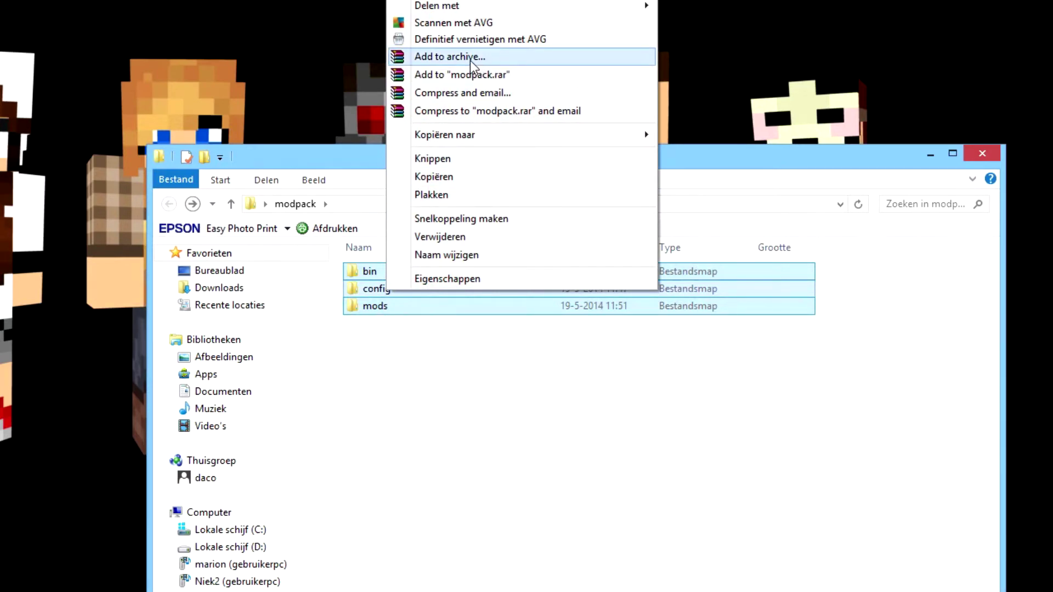
{"action": "left_click", "coordinate": [470, 57]}
{"action": "left_click_drag", "start_coordinate": [336, 31], "coordinate": [567, 169]}
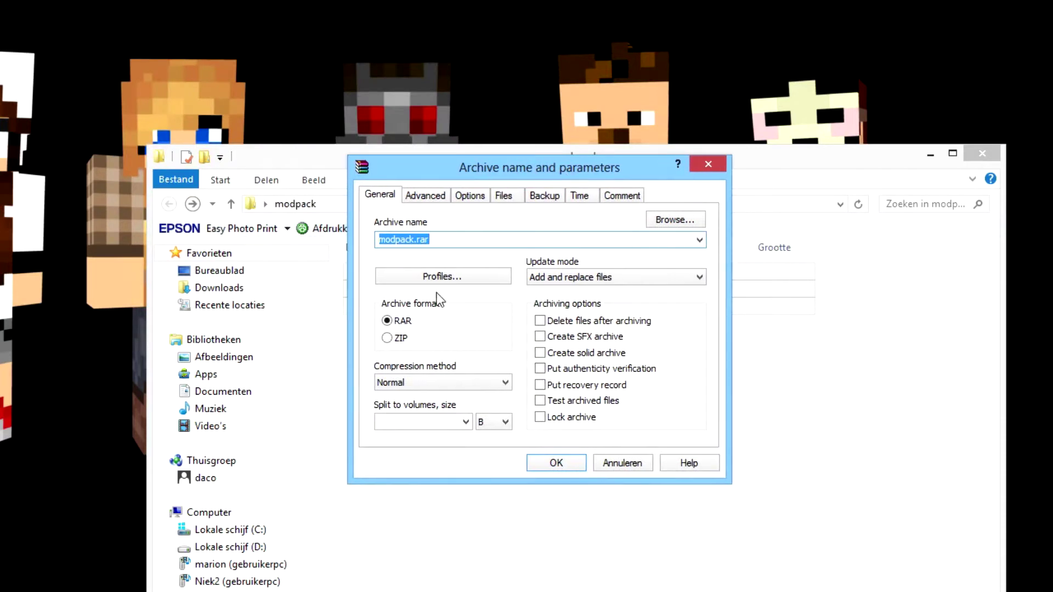
{"action": "left_click", "coordinate": [386, 338]}
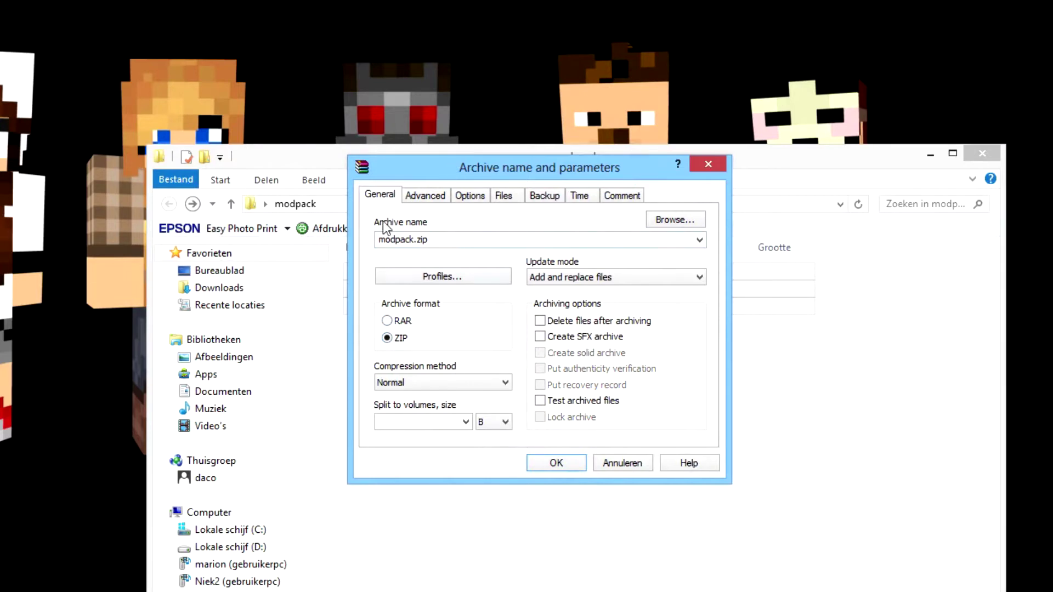
{"action": "left_click", "coordinate": [569, 461]}
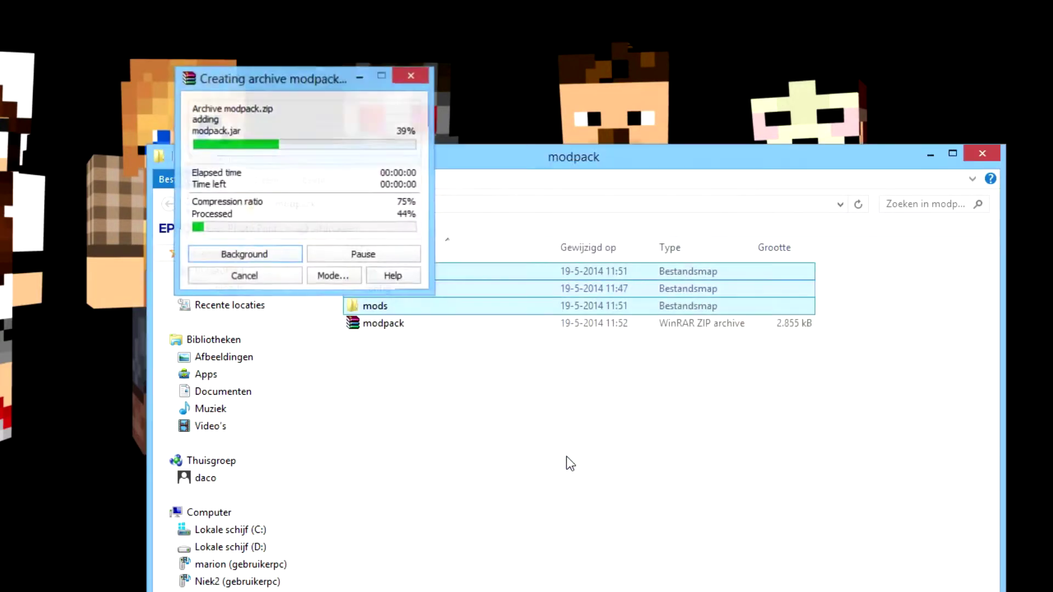
{"action": "left_click", "coordinate": [370, 323]}
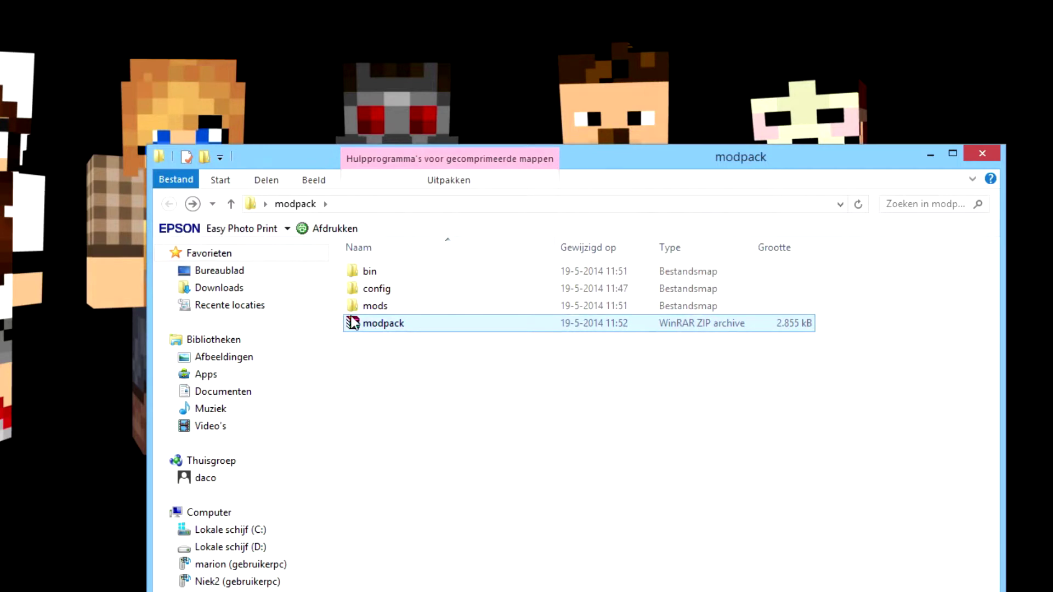
{"action": "left_click_drag", "start_coordinate": [680, 163], "coordinate": [640, 26]}
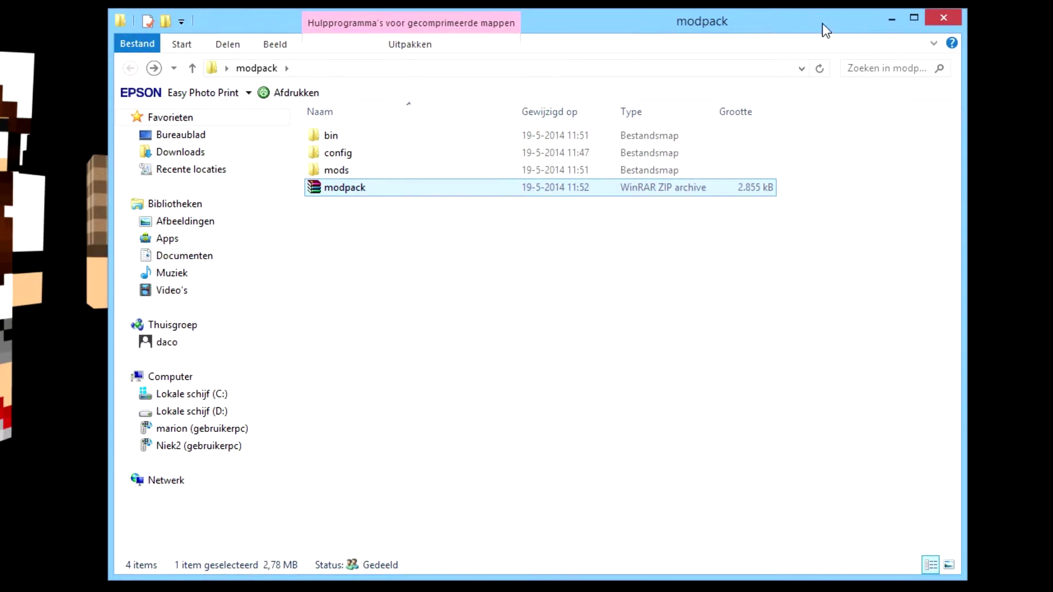
Minimize File Explorer and bring the browser up on the Dropbox home page.
{"action": "left_click", "coordinate": [892, 18]}
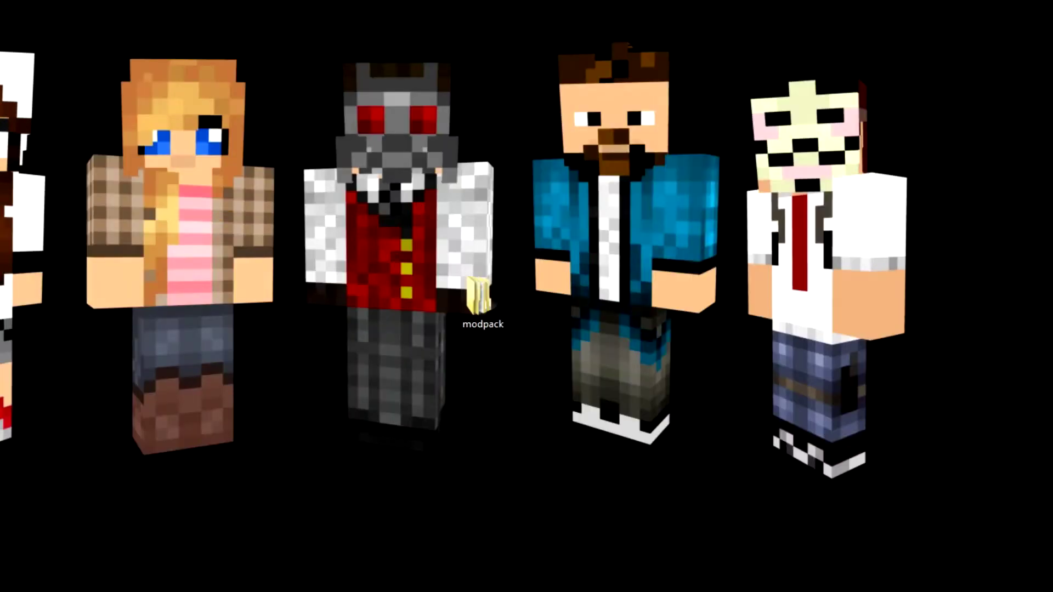
{"action": "key", "text": "alt+Tab"}
{"action": "left_click_drag", "start_coordinate": [694, 36], "coordinate": [832, 27]}
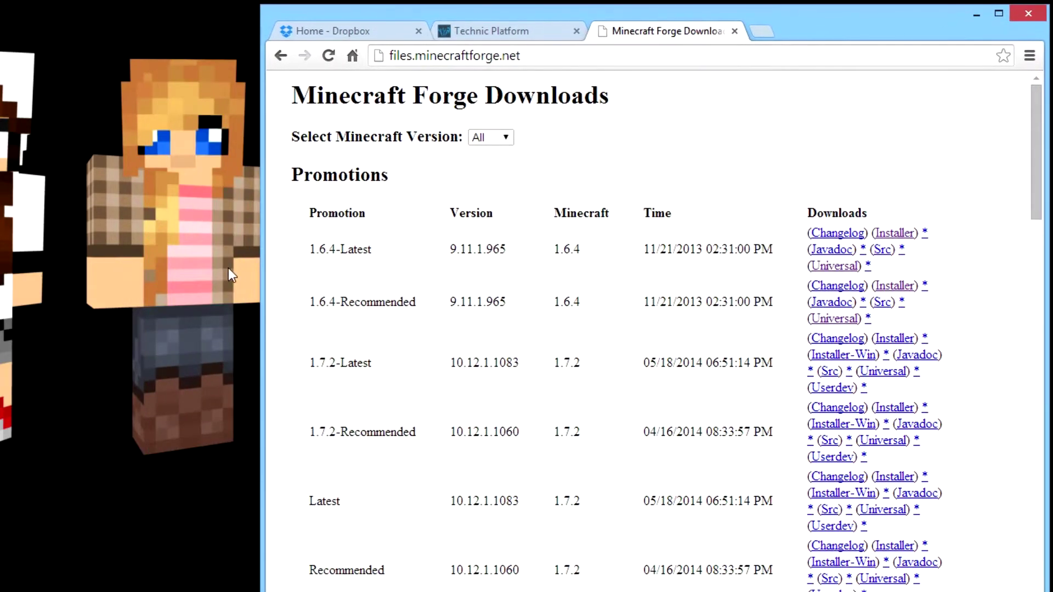
{"action": "left_click_drag", "start_coordinate": [261, 266], "coordinate": [7, 252]}
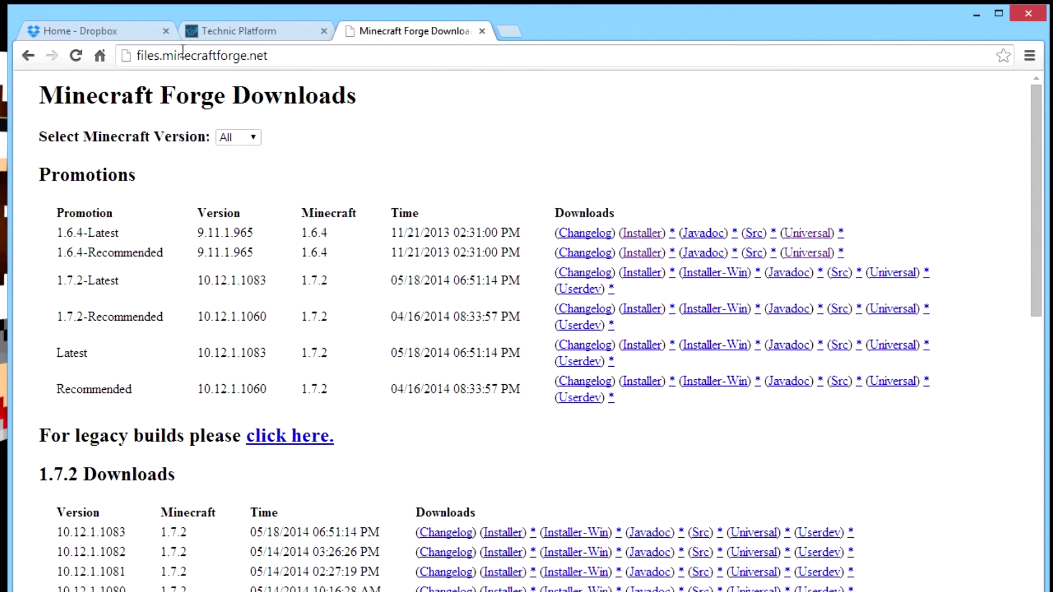
{"action": "left_click", "coordinate": [123, 36]}
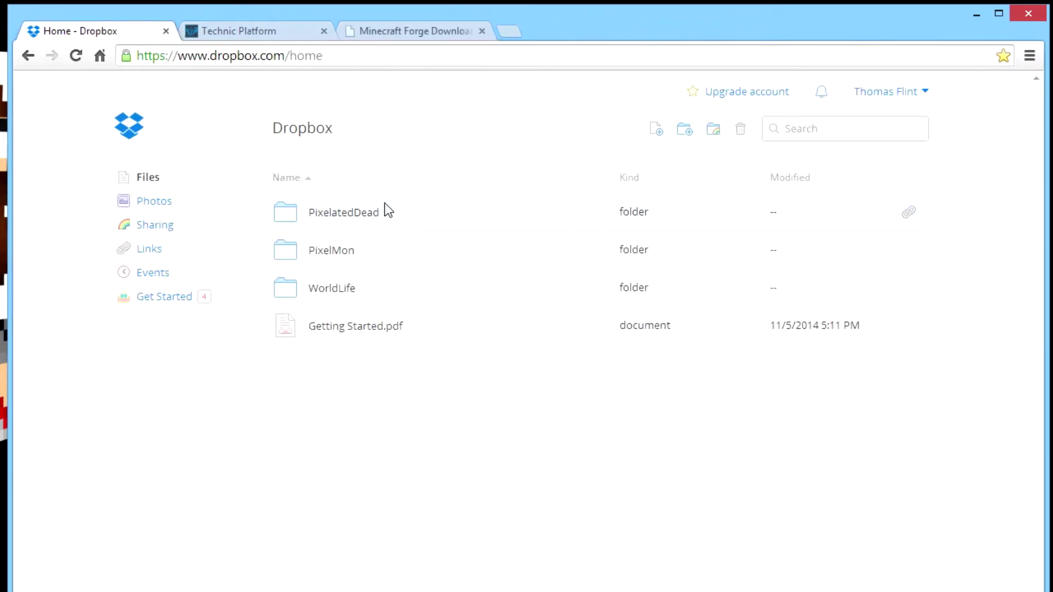
Create a new Dropbox folder named Test.
{"action": "left_click", "coordinate": [683, 132]}
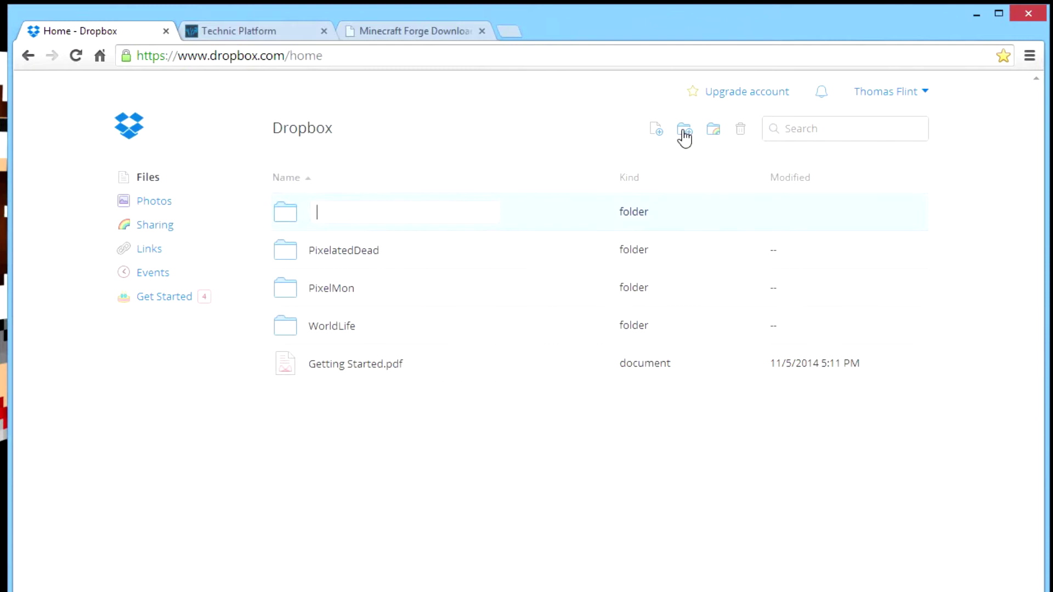
{"action": "type", "text": "Test"}
{"action": "key", "text": "Return"}
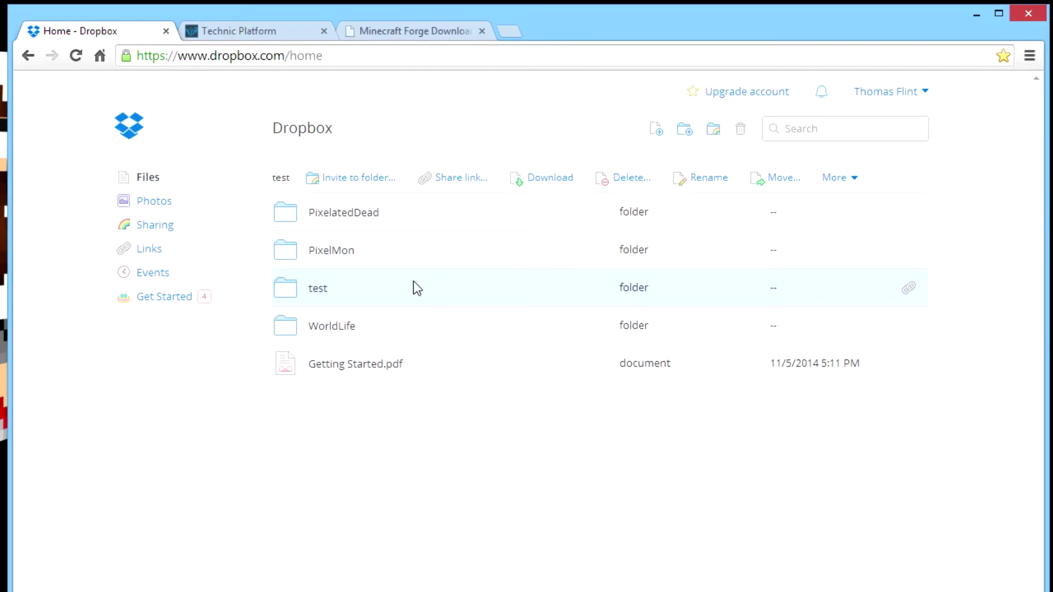
Upload modpack.zip from Bureaublad > modpack into the test folder.
{"action": "left_click", "coordinate": [318, 300]}
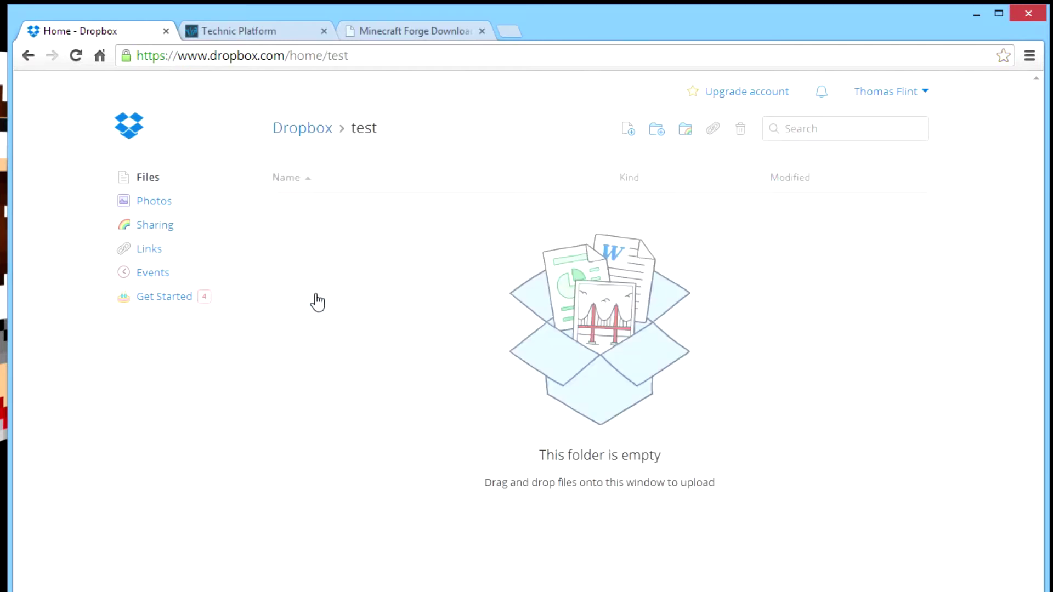
{"action": "left_click", "coordinate": [629, 141]}
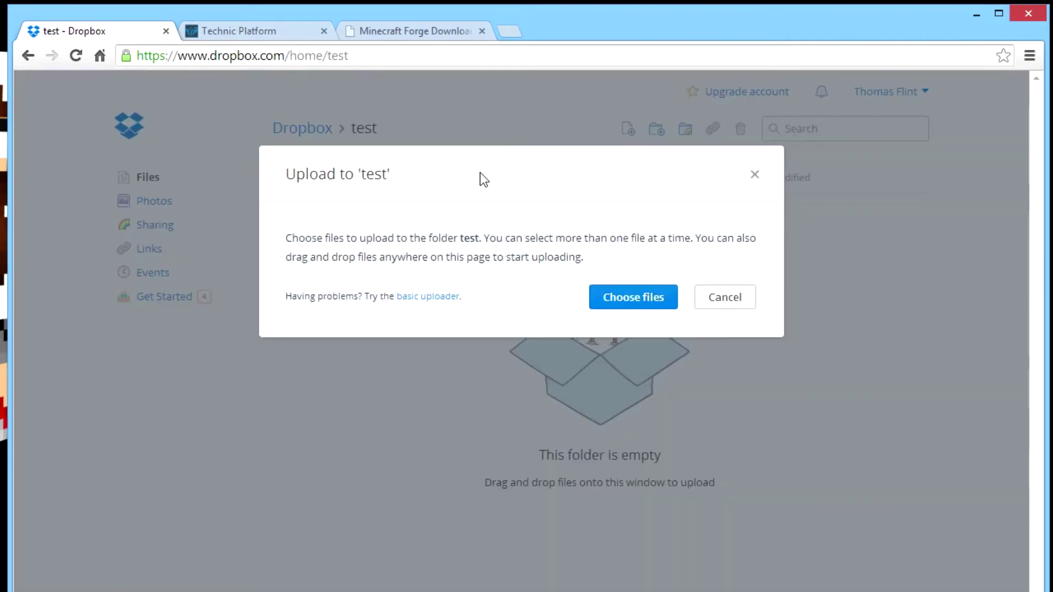
{"action": "left_click", "coordinate": [630, 307]}
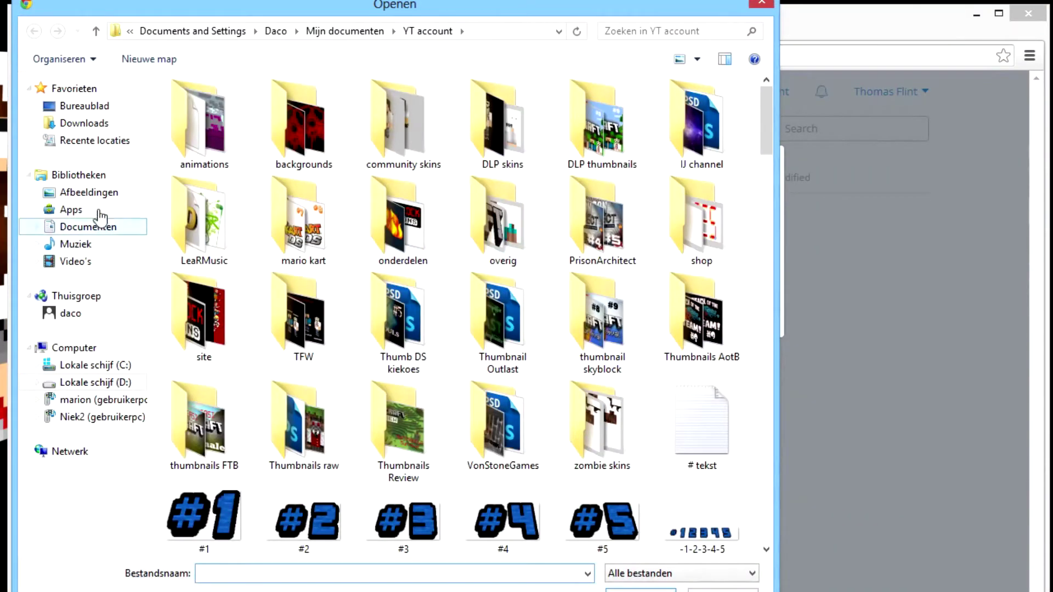
{"action": "left_click", "coordinate": [83, 123]}
{"action": "left_click", "coordinate": [83, 106]}
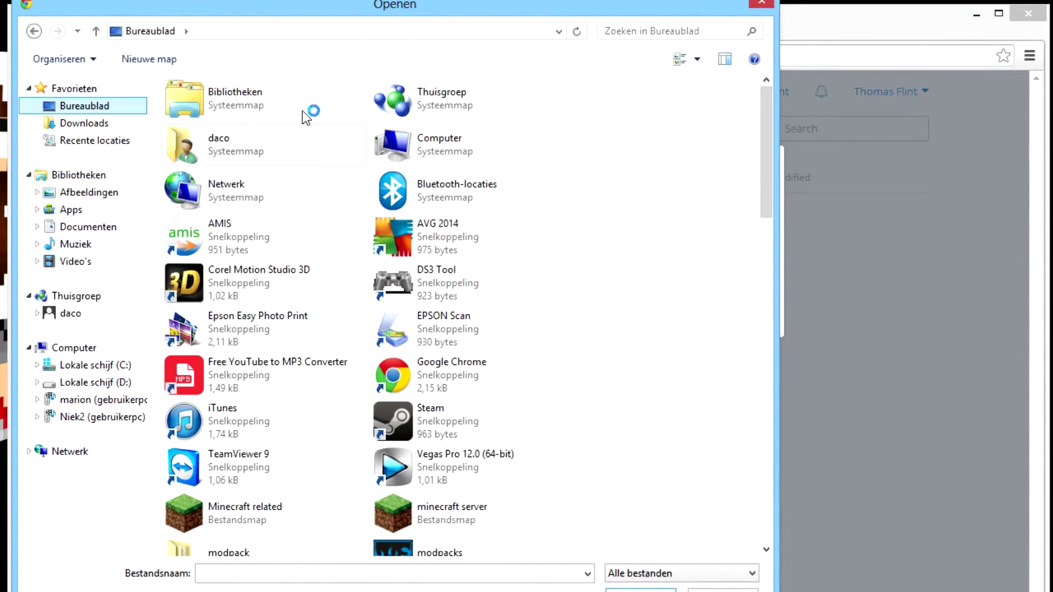
{"action": "left_click_drag", "start_coordinate": [770, 134], "coordinate": [752, 229]}
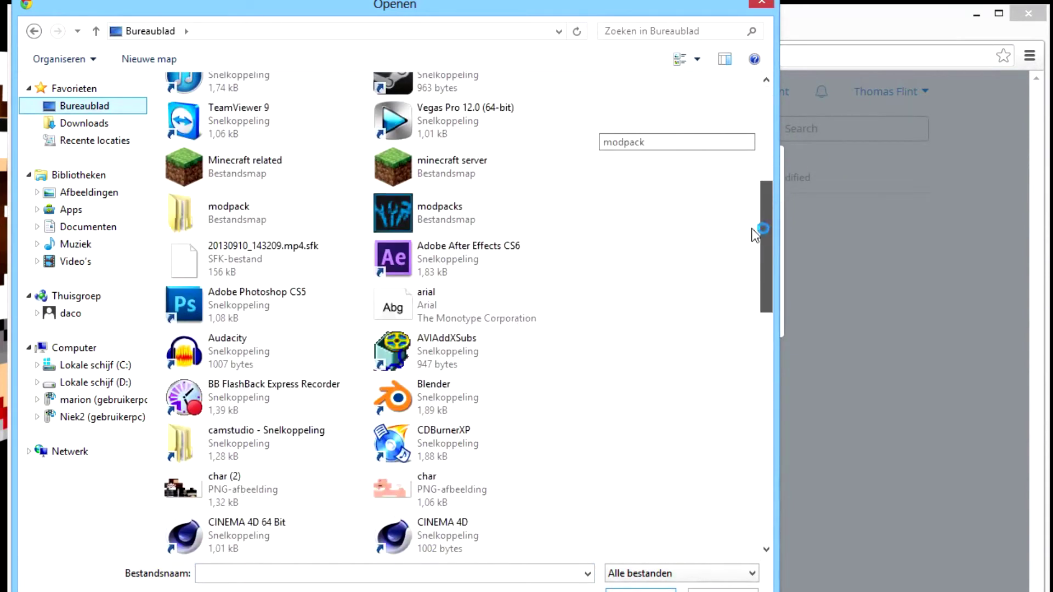
{"action": "double_click", "coordinate": [315, 208]}
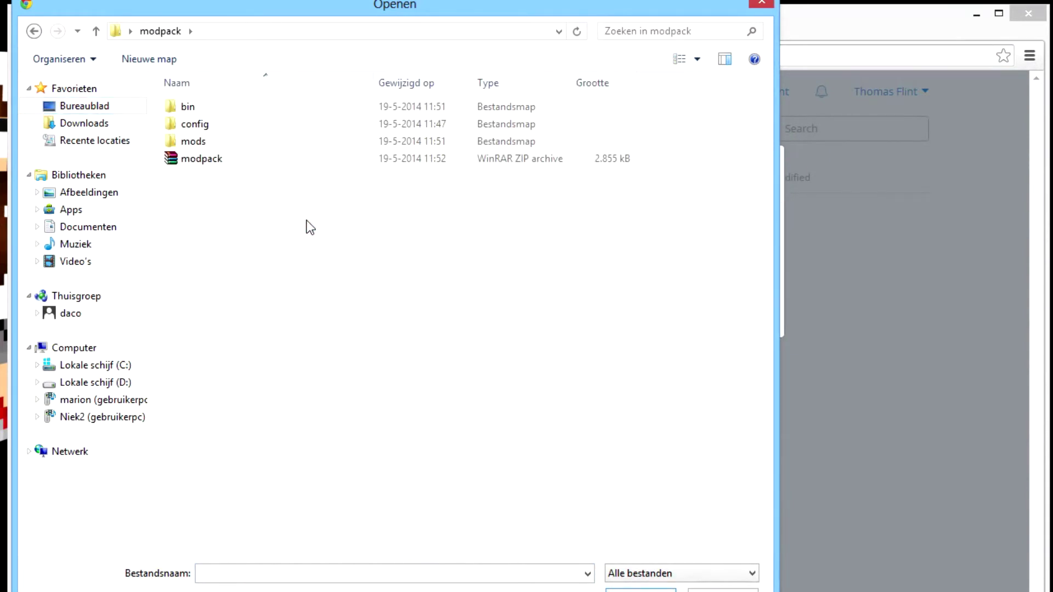
{"action": "double_click", "coordinate": [196, 160]}
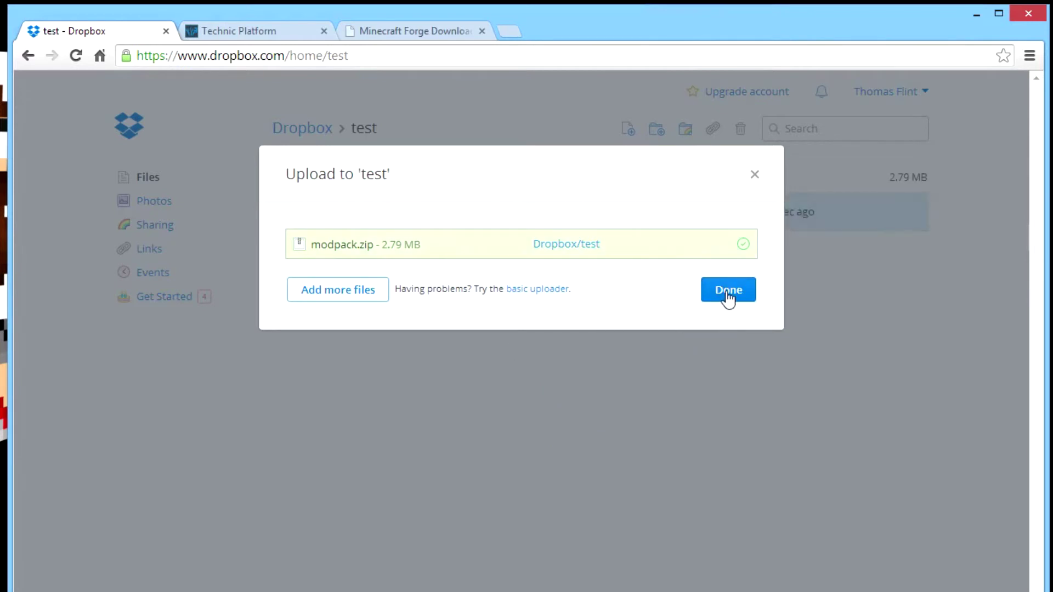
Close the upload window and copy a Dropbox share link for modpack.zip.
{"action": "left_click", "coordinate": [725, 296]}
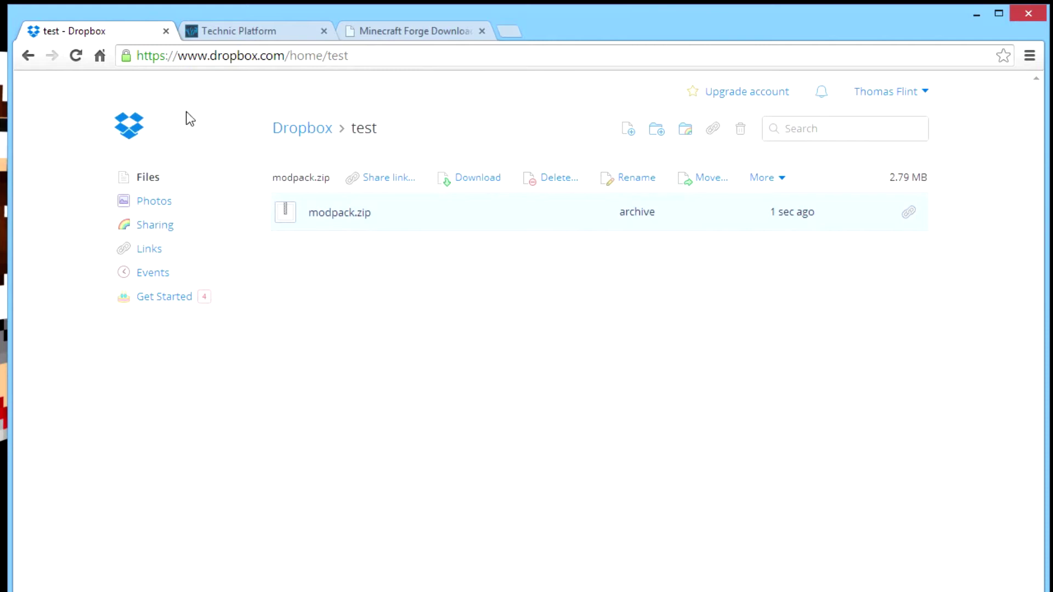
{"action": "left_click", "coordinate": [27, 55]}
{"action": "right_click", "coordinate": [346, 217]}
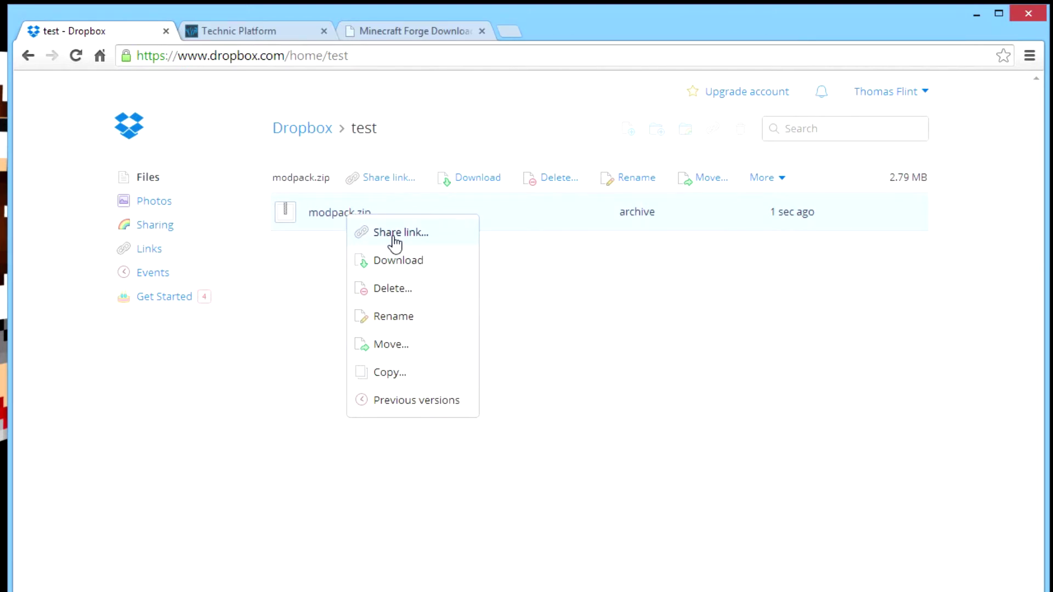
{"action": "left_click", "coordinate": [394, 237]}
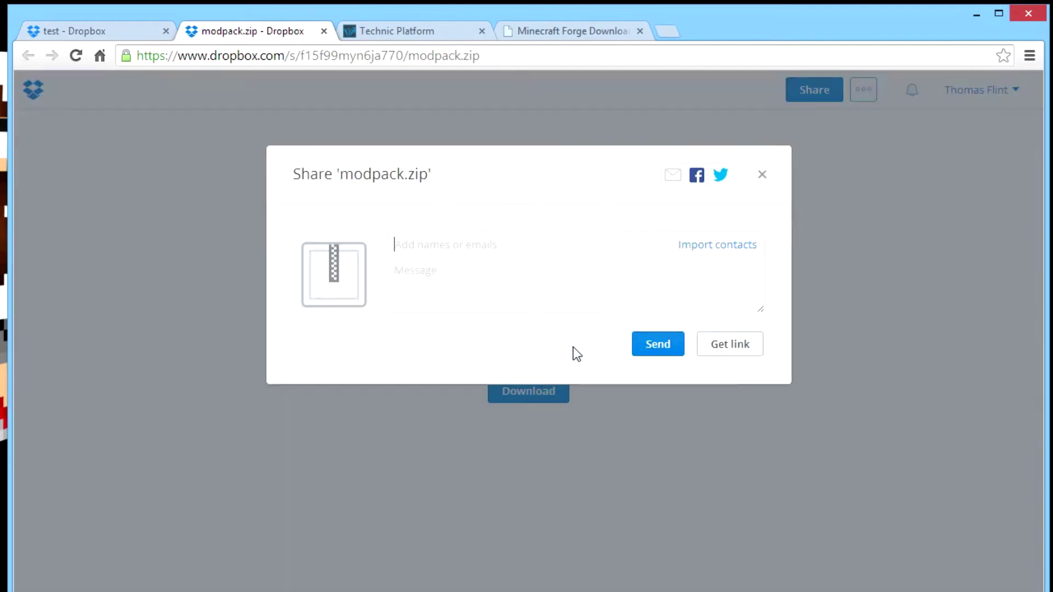
{"action": "left_click", "coordinate": [728, 355]}
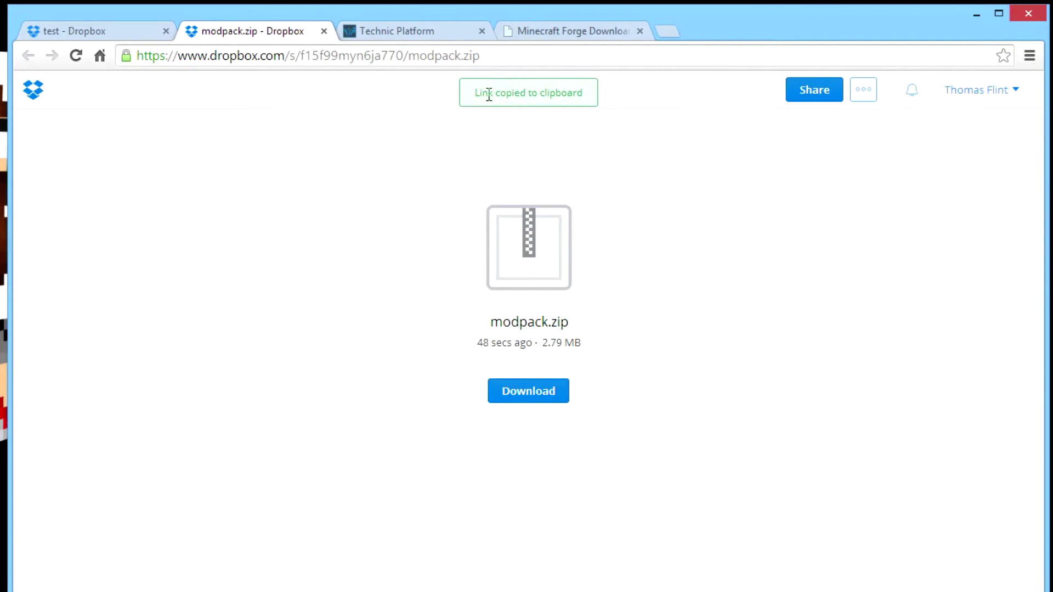
Start a new Technic Platform modpack named 'DLP test modpack'.
{"action": "left_click", "coordinate": [402, 33]}
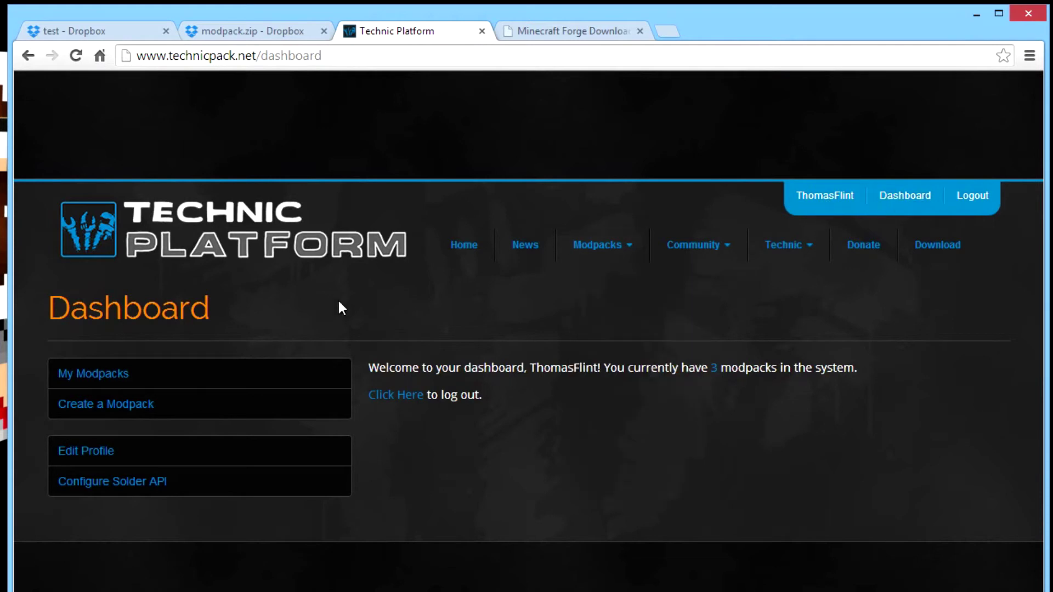
{"action": "left_click", "coordinate": [133, 405]}
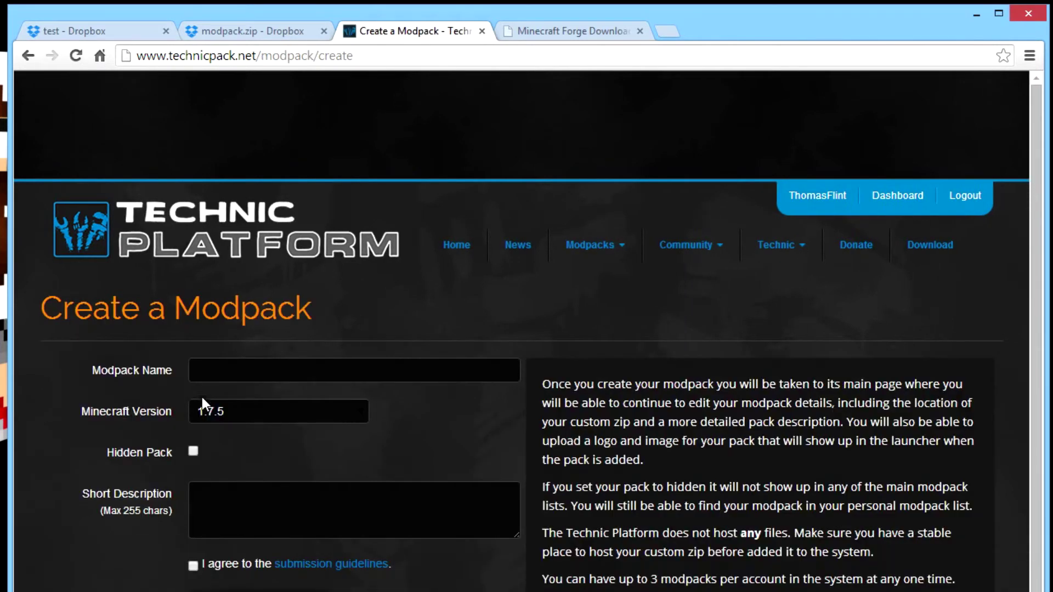
{"action": "left_click", "coordinate": [202, 371]}
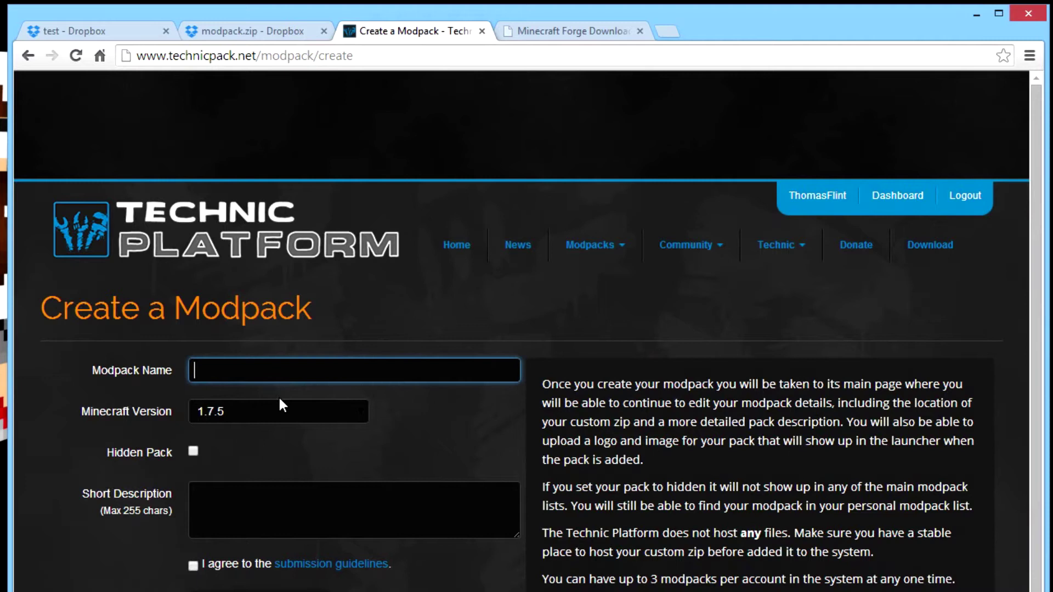
{"action": "type", "text": "DLP "}
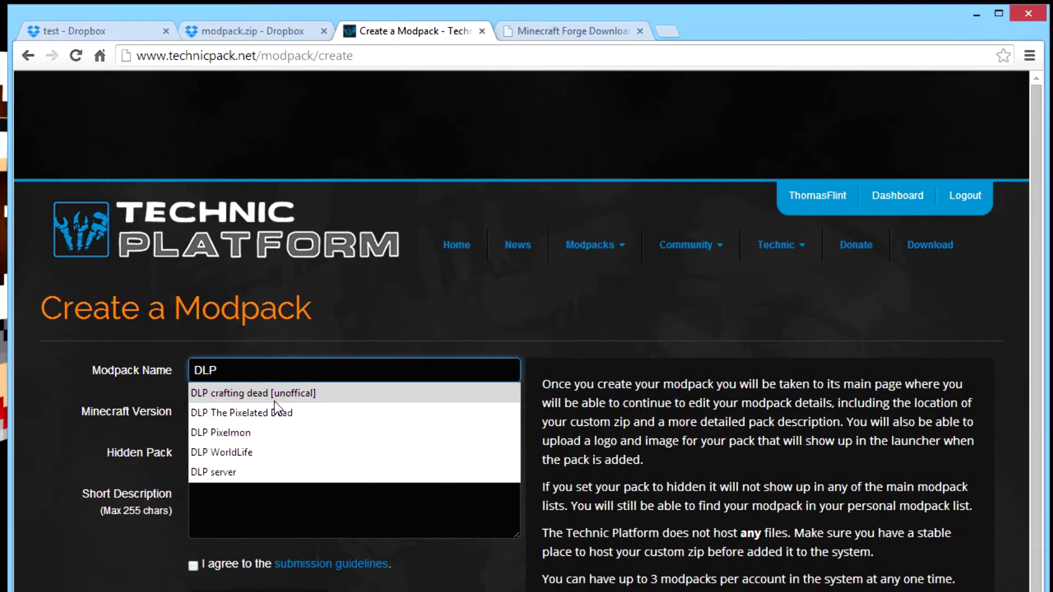
{"action": "type", "text": "test mod"}
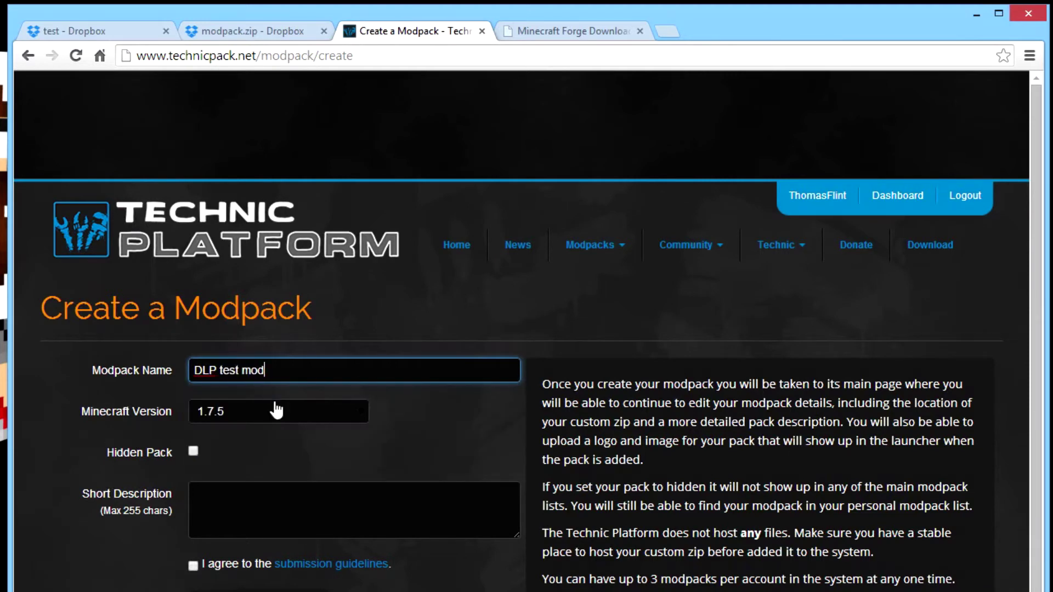
{"action": "type", "text": "pack"}
Set Minecraft 1.6.4, mark it hidden, describe it as 'test modpack' and accept the guidelines.
{"action": "left_click", "coordinate": [312, 417]}
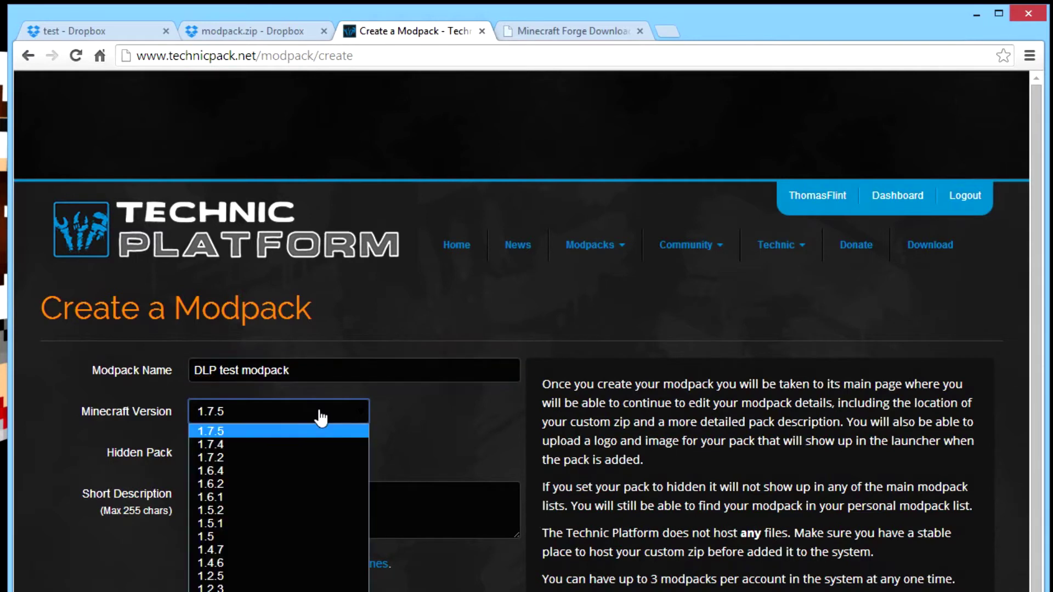
{"action": "left_click", "coordinate": [226, 470]}
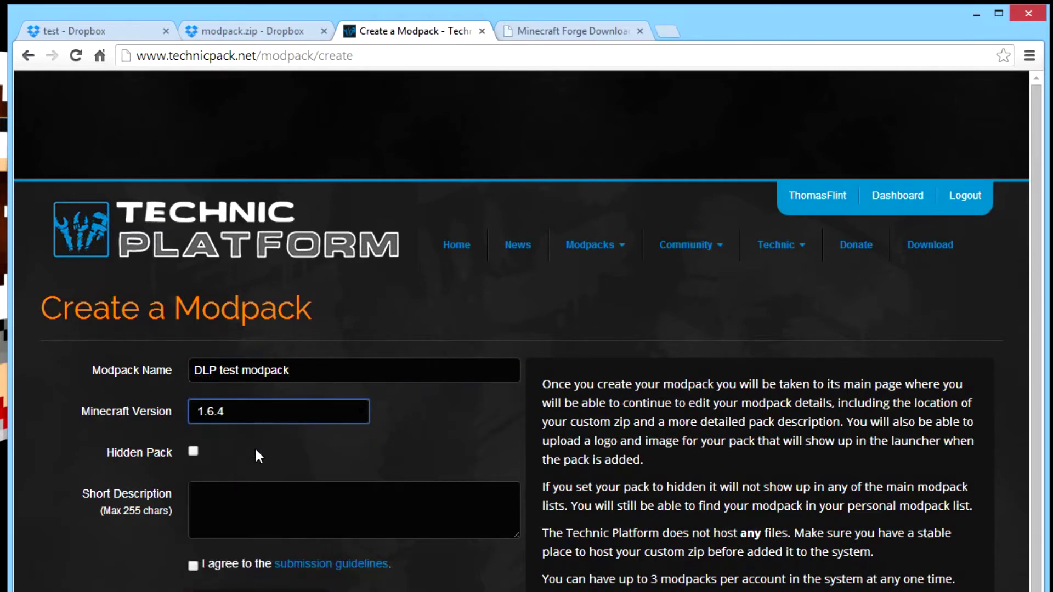
{"action": "left_click", "coordinate": [193, 452]}
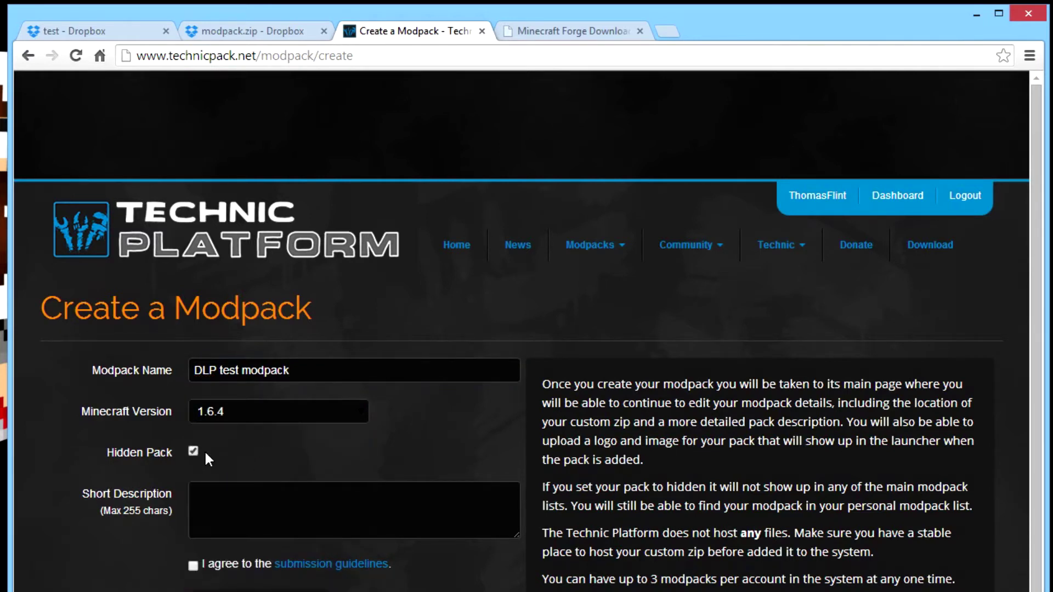
{"action": "left_click", "coordinate": [205, 502]}
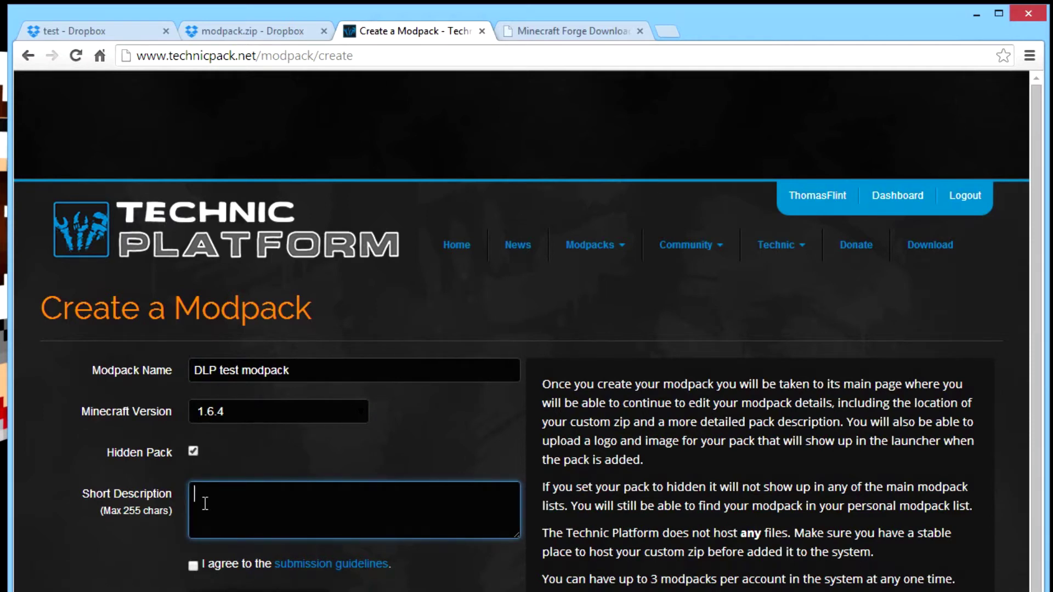
{"action": "type", "text": "test modpack"}
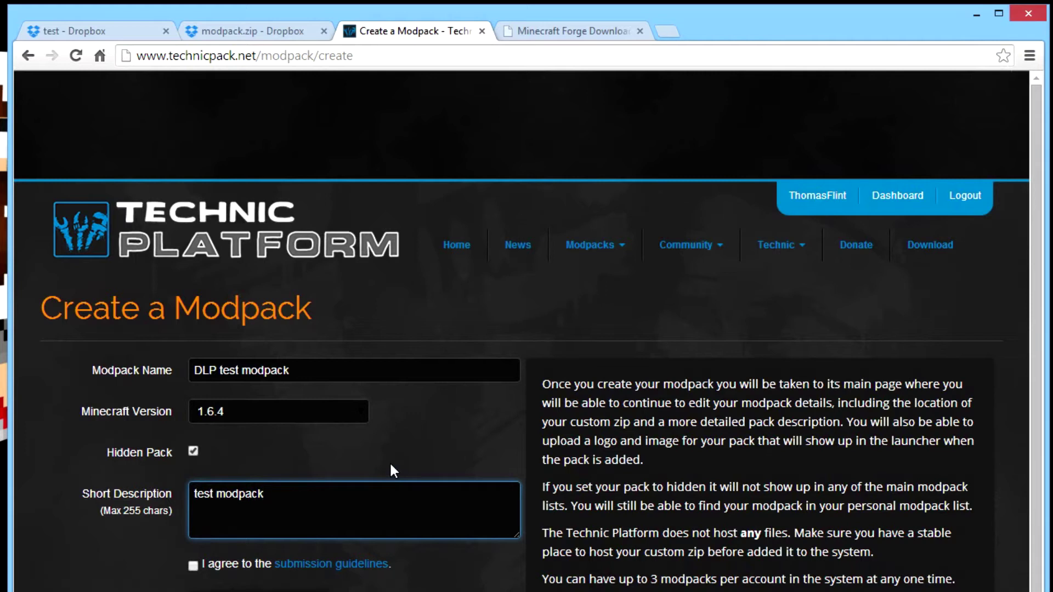
{"action": "left_click", "coordinate": [193, 565]}
{"action": "scroll", "coordinate": [320, 408], "scroll_direction": "down", "scroll_amount": 2}
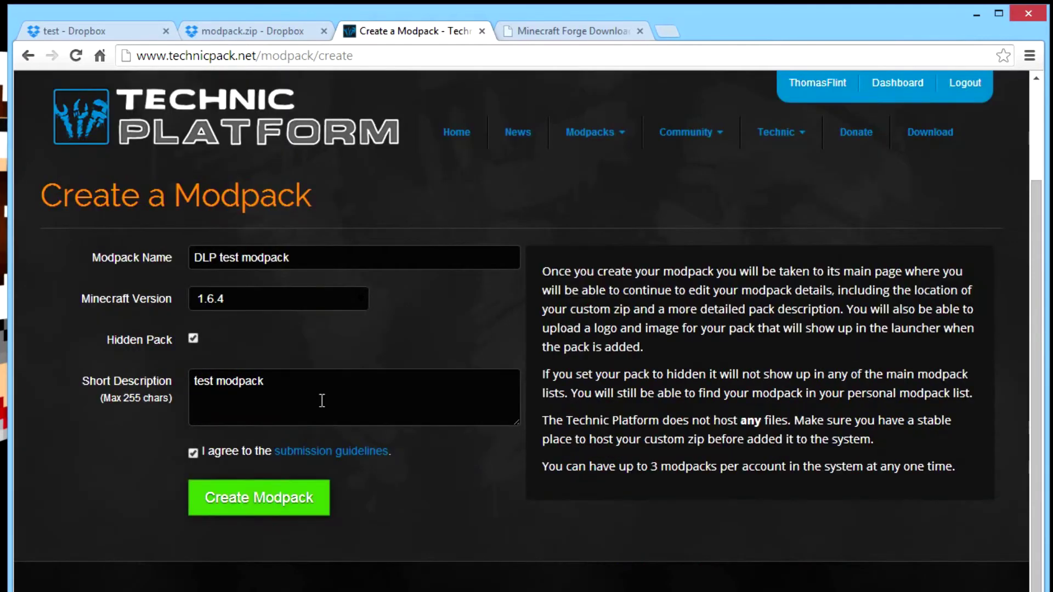
{"action": "left_click", "coordinate": [256, 506]}
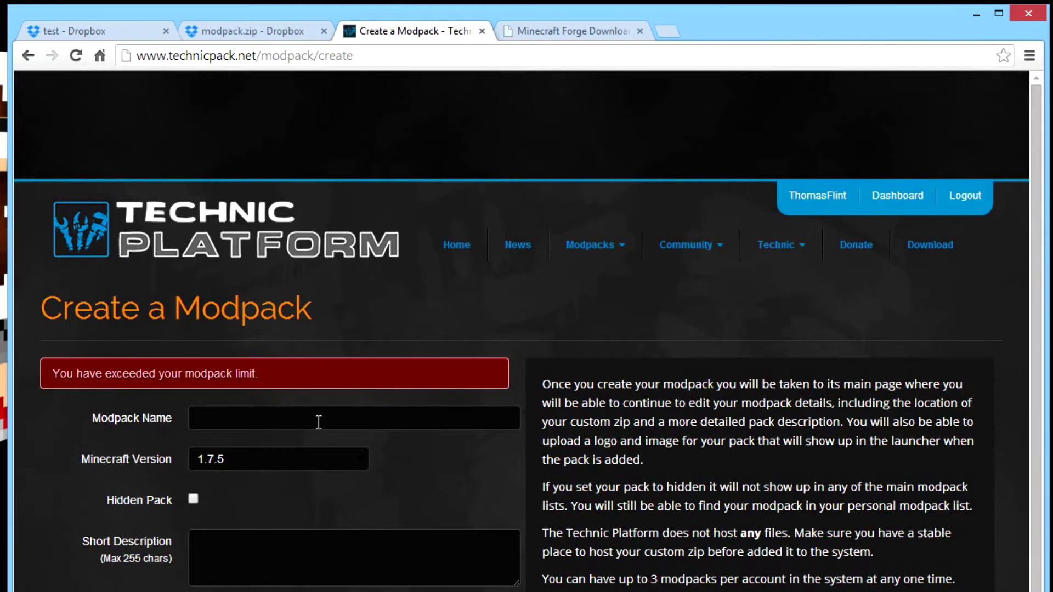
{"action": "scroll", "coordinate": [329, 421], "scroll_direction": "down", "scroll_amount": 3}
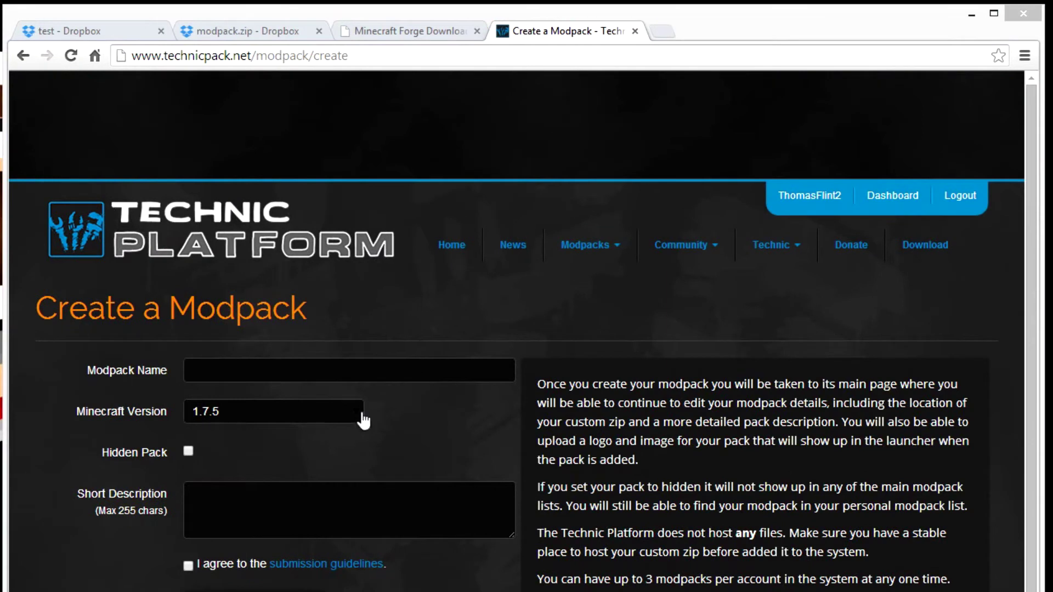
Name the modpack 'DLP test modpack' and choose Minecraft version 1.6.4.
{"action": "left_click", "coordinate": [285, 379]}
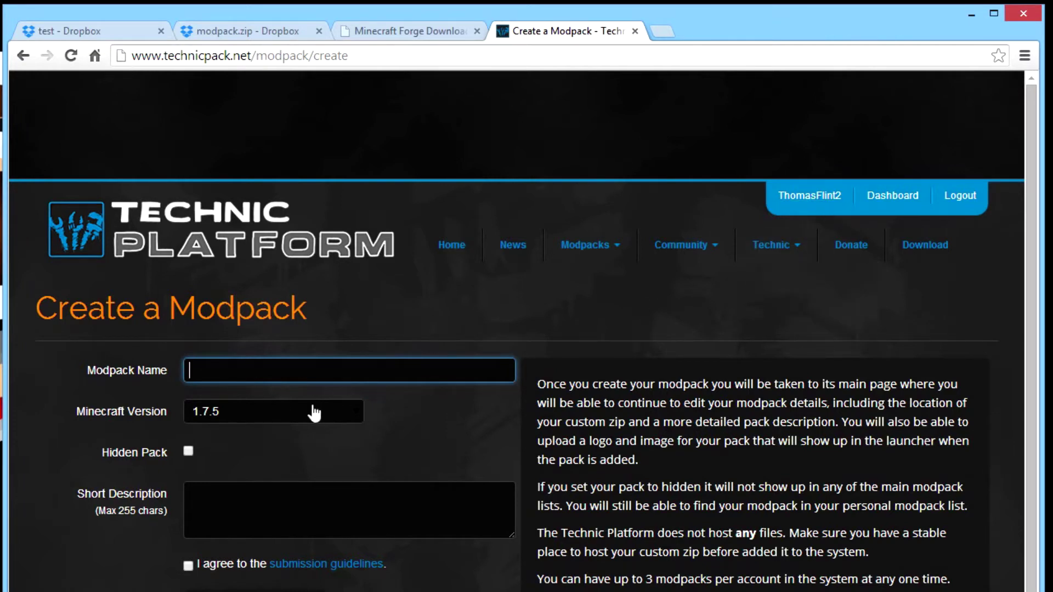
{"action": "type", "text": "DLP"}
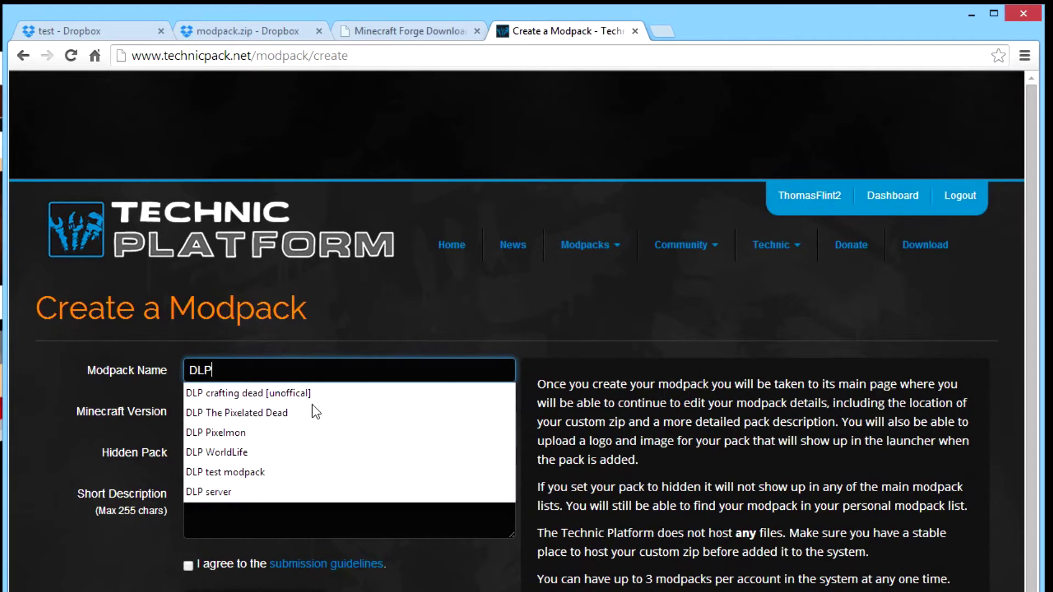
{"action": "type", "text": " test modpack"}
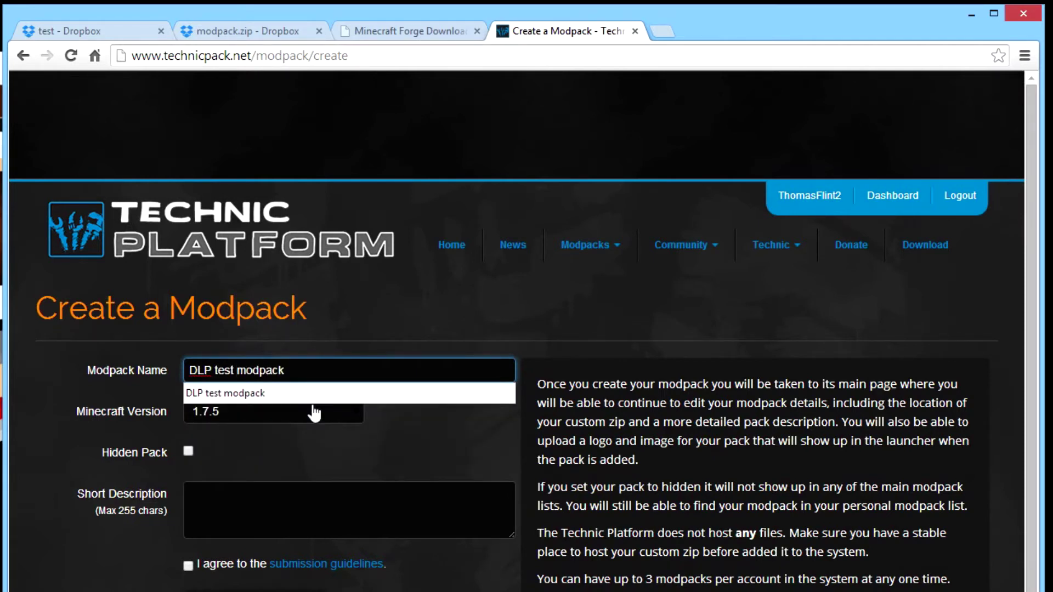
{"action": "left_click", "coordinate": [305, 417]}
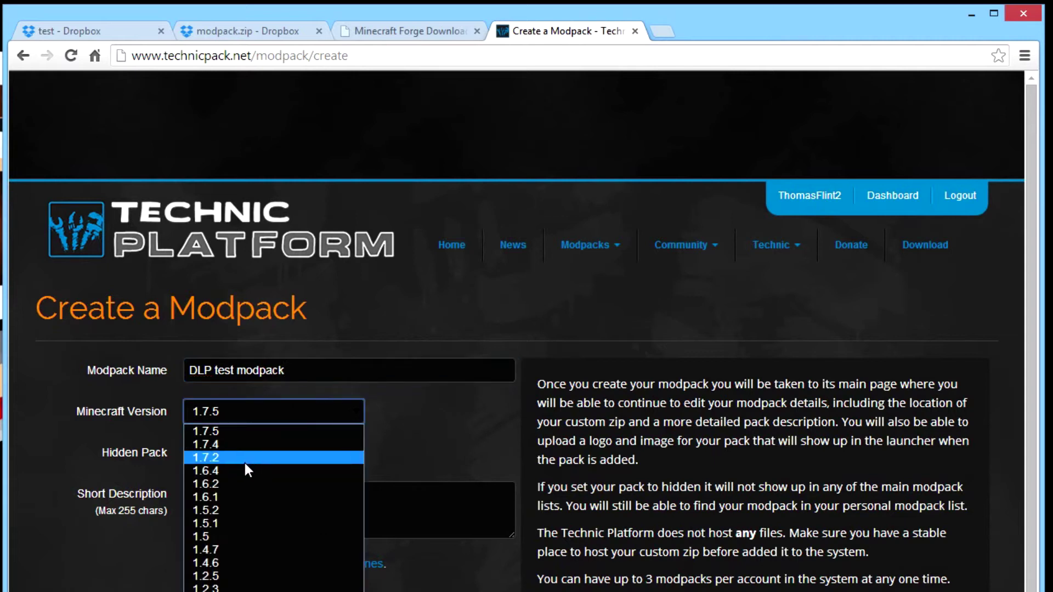
{"action": "left_click", "coordinate": [242, 468]}
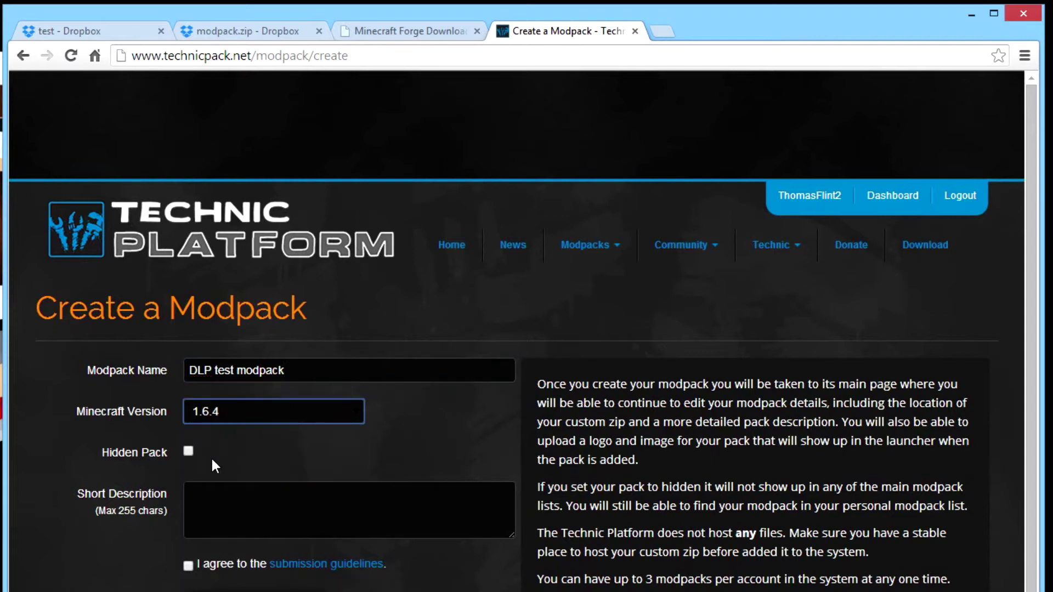
Mark it hidden, enter the description 'test modpack' and accept the submission guidelines.
{"action": "left_click", "coordinate": [189, 456]}
{"action": "left_click", "coordinate": [208, 517]}
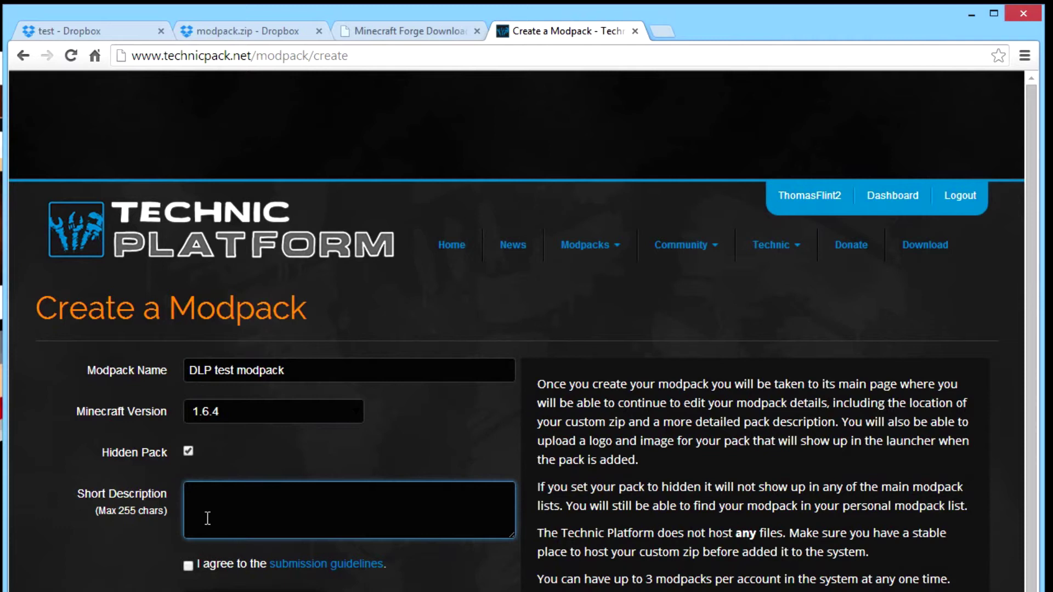
{"action": "type", "text": "test modapck"}
{"action": "key", "text": "BackSpace"}
{"action": "key", "text": "BackSpace"}
{"action": "key", "text": "BackSpace"}
{"action": "key", "text": "BackSpace"}
{"action": "type", "text": "pack"}
{"action": "left_click", "coordinate": [188, 566]}
{"action": "scroll", "coordinate": [218, 549], "scroll_direction": "down", "scroll_amount": 2}
Create the DLP test modpack and bring up its edit page.
{"action": "left_click", "coordinate": [245, 498]}
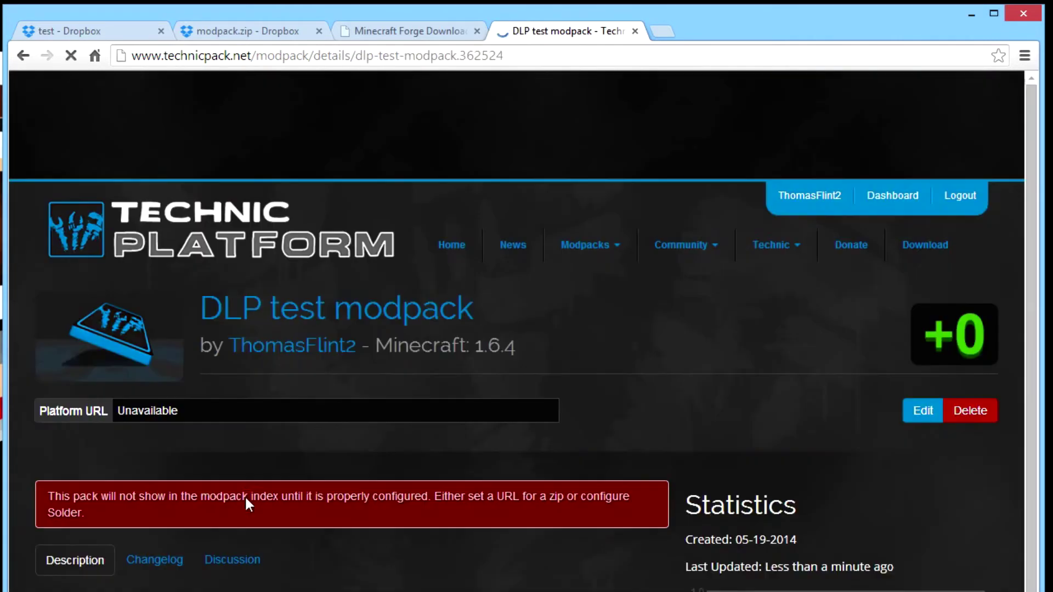
{"action": "scroll", "coordinate": [249, 412], "scroll_direction": "down", "scroll_amount": 3}
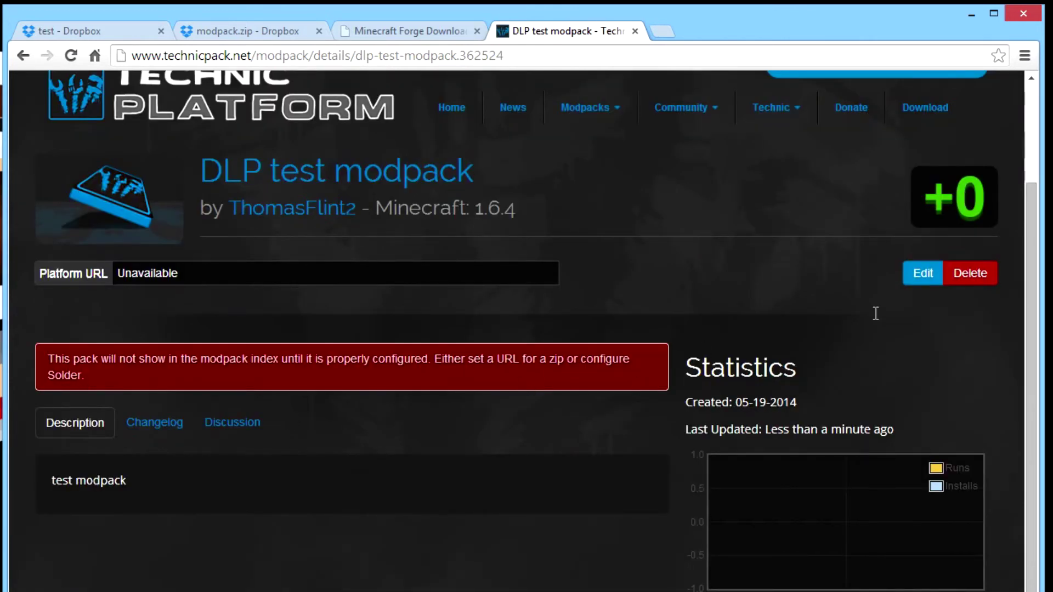
{"action": "left_click", "coordinate": [920, 275]}
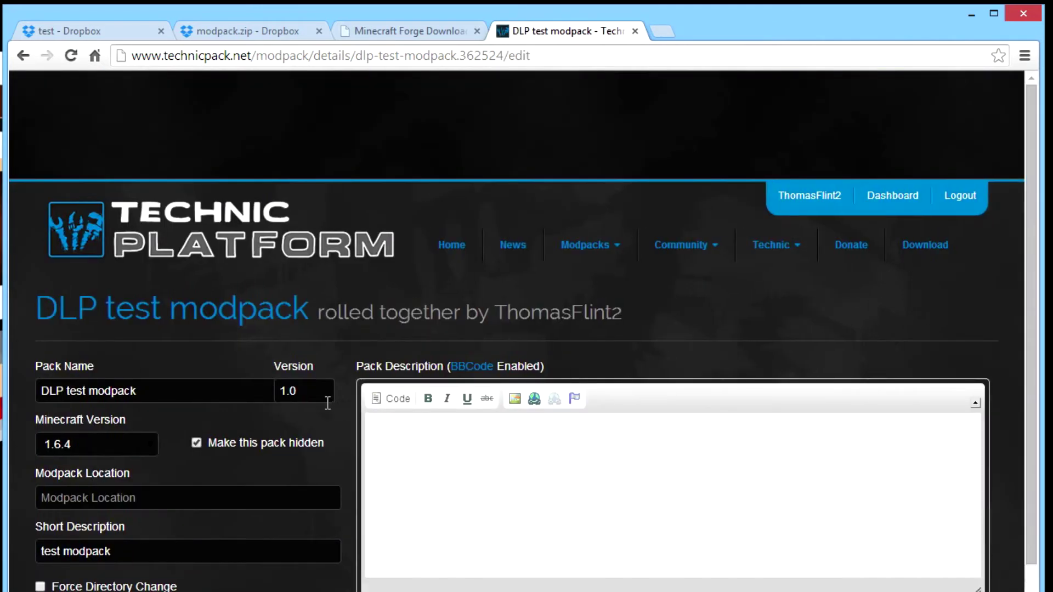
Leave the pack version at 1.0 after a trial edit.
{"action": "scroll", "coordinate": [290, 273], "scroll_direction": "down", "scroll_amount": 3}
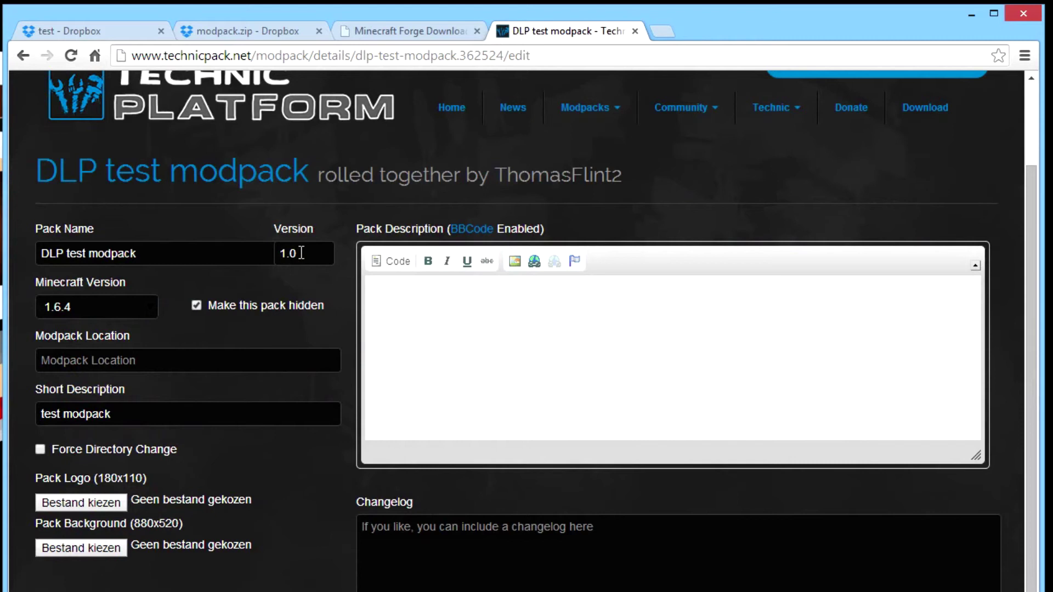
{"action": "left_click", "coordinate": [301, 252]}
{"action": "key", "text": "BackSpace"}
{"action": "type", "text": "5"}
{"action": "key", "text": "BackSpace"}
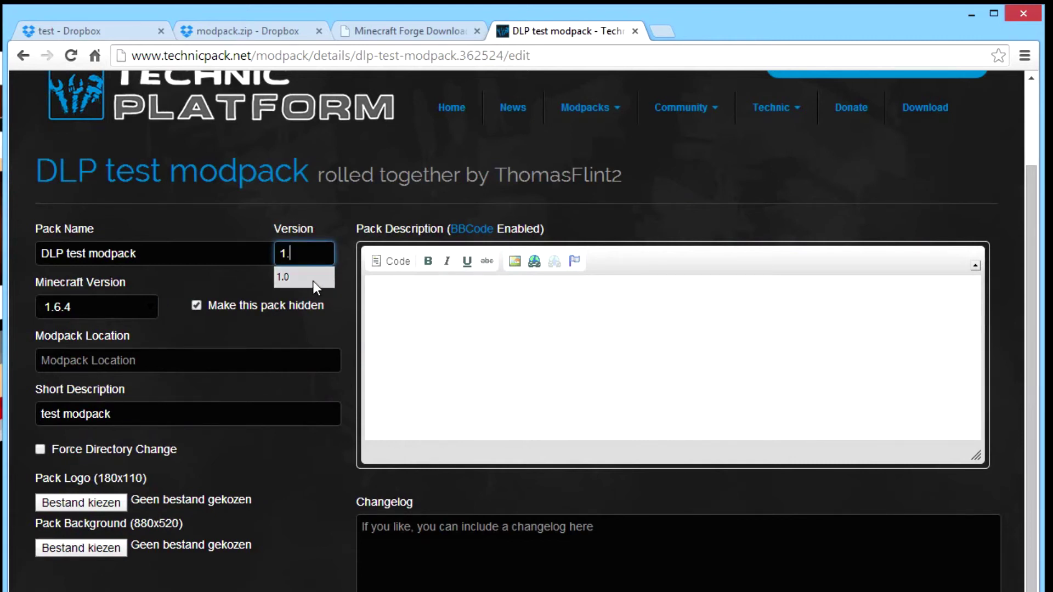
{"action": "left_click", "coordinate": [311, 278]}
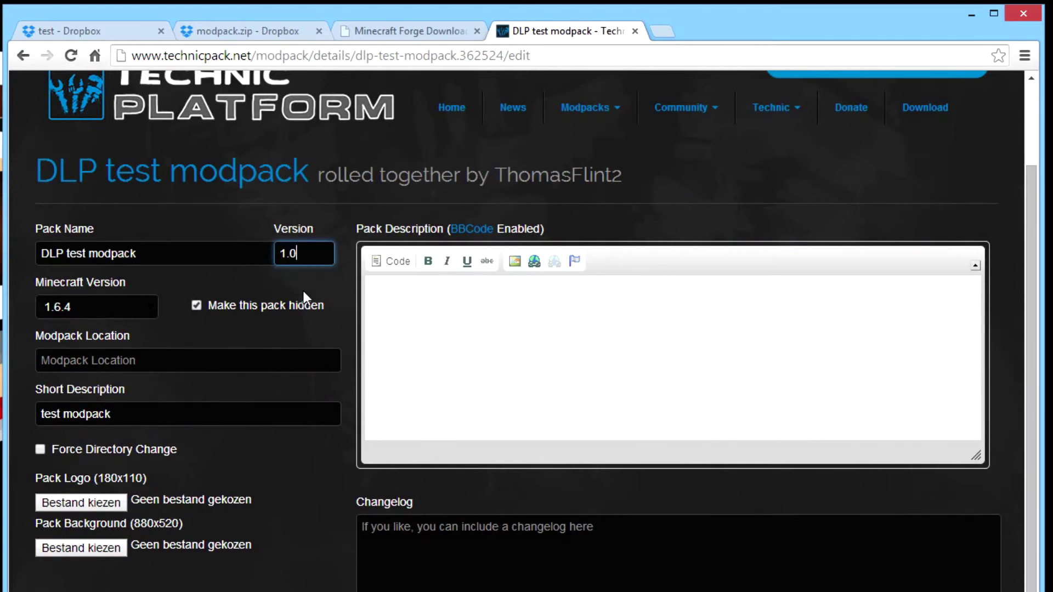
Paste the modpack.zip Dropbox share link into Modpack Location.
{"action": "left_click", "coordinate": [142, 357]}
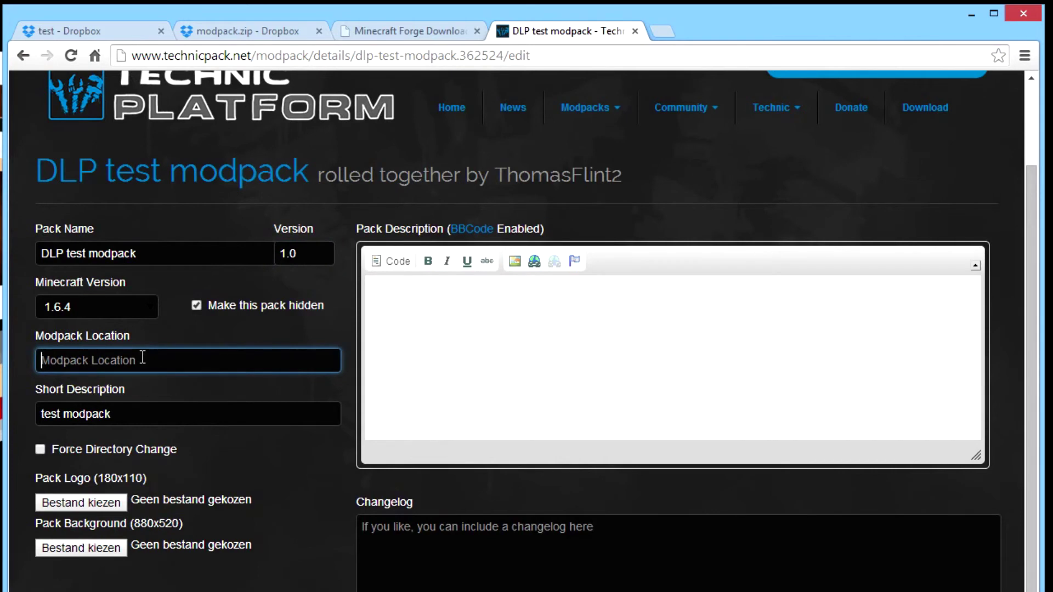
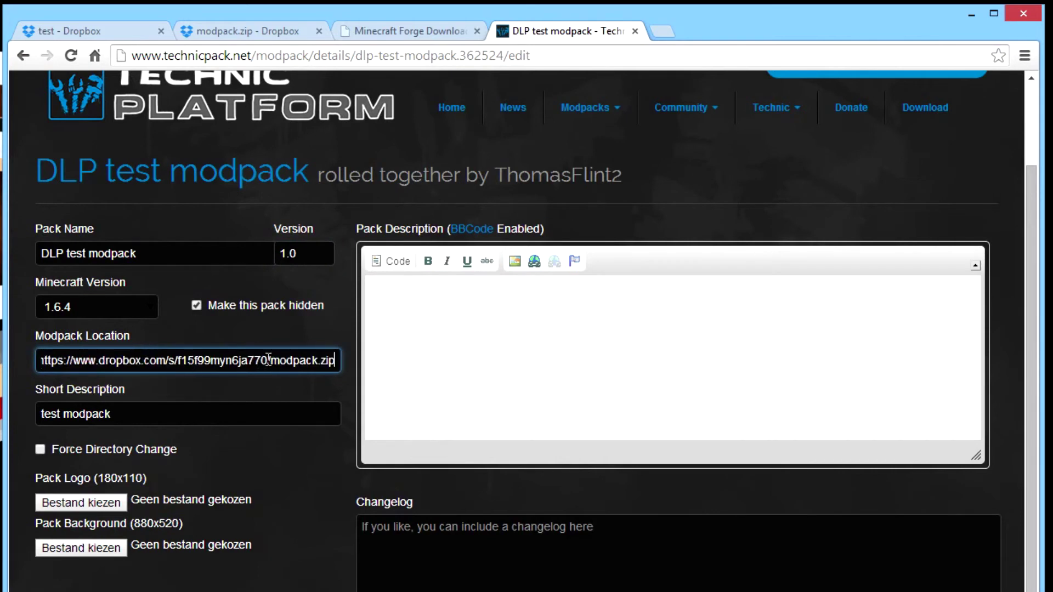
{"action": "left_click", "coordinate": [265, 31]}
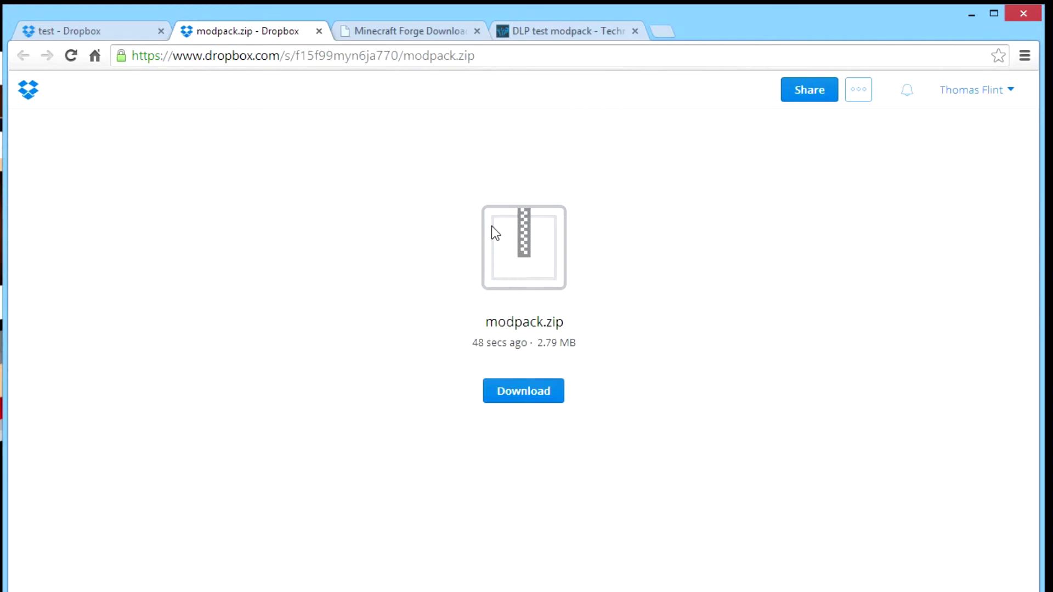
{"action": "left_click", "coordinate": [555, 29]}
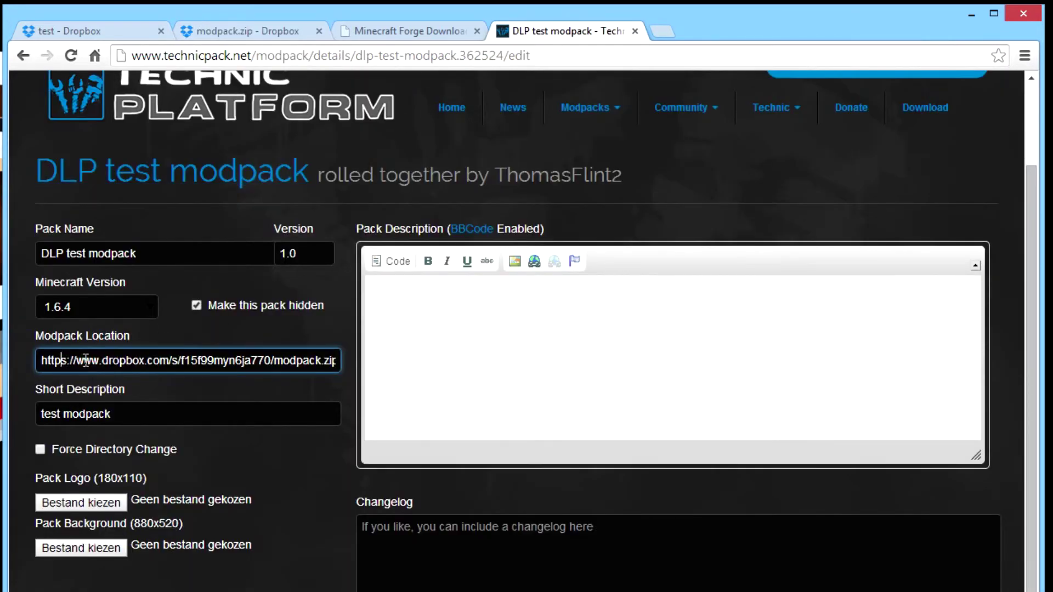
{"action": "key", "text": "Right"}
{"action": "key", "text": "BackSpace"}
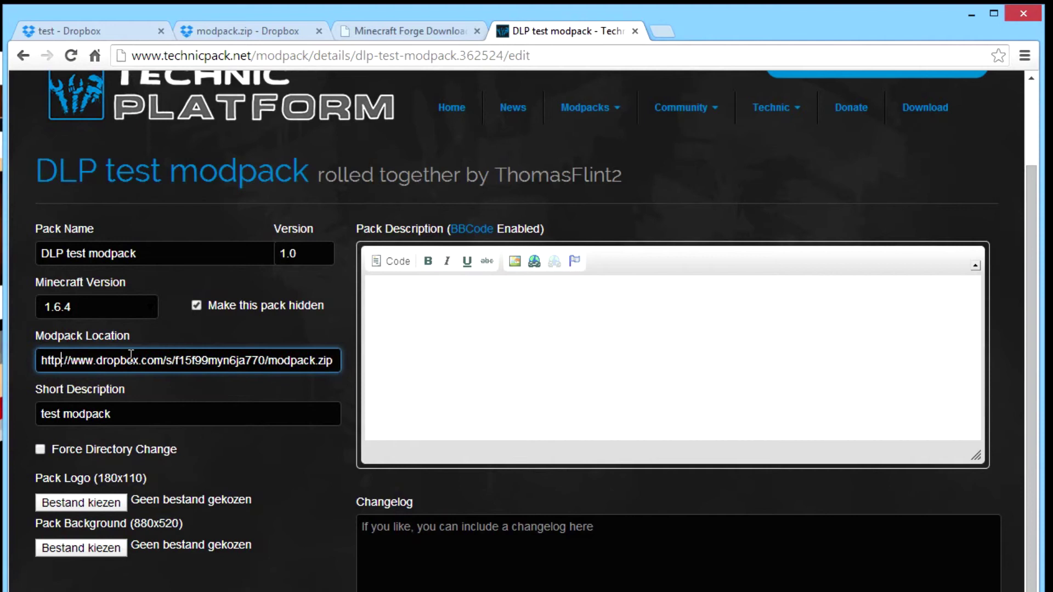
{"action": "left_click", "coordinate": [95, 360]}
{"action": "key", "text": "BackSpace"}
{"action": "key", "text": "BackSpace"}
{"action": "key", "text": "BackSpace"}
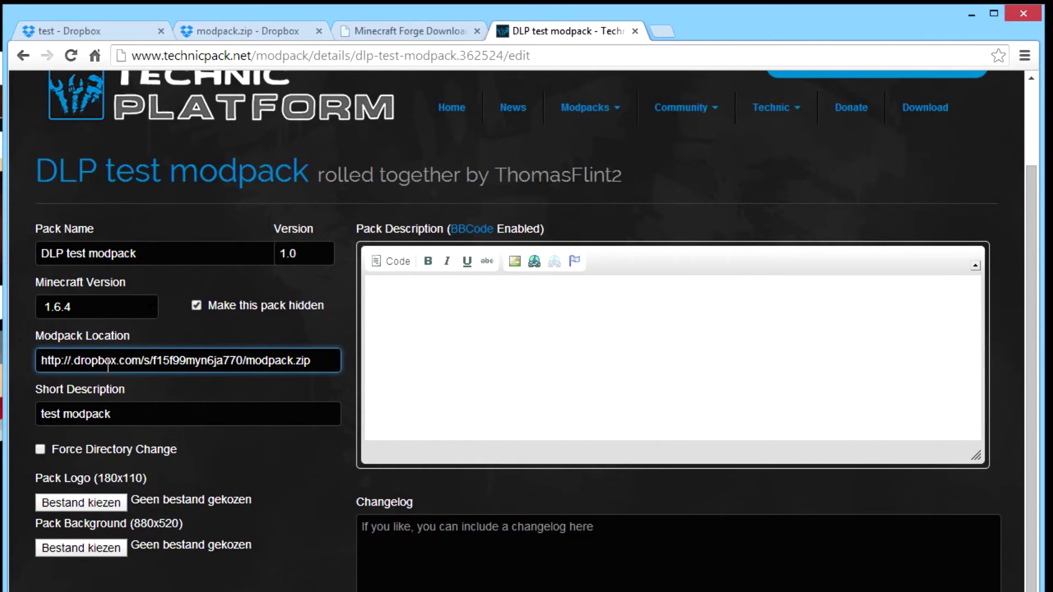
{"action": "type", "text": "dl"}
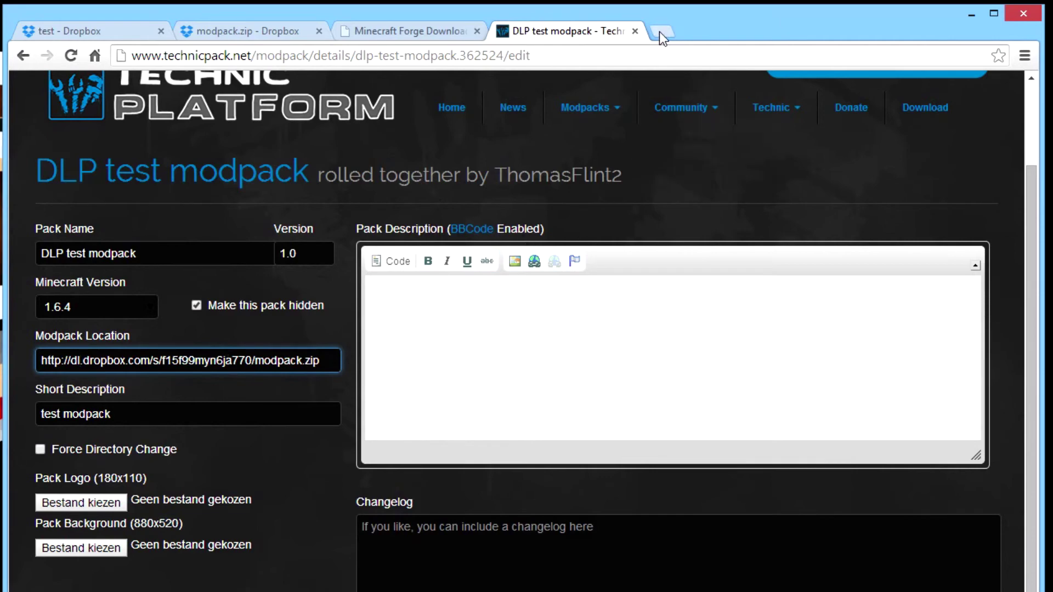
Compare the rewritten link against the modpack.zip Dropbox page.
{"action": "left_click", "coordinate": [248, 40]}
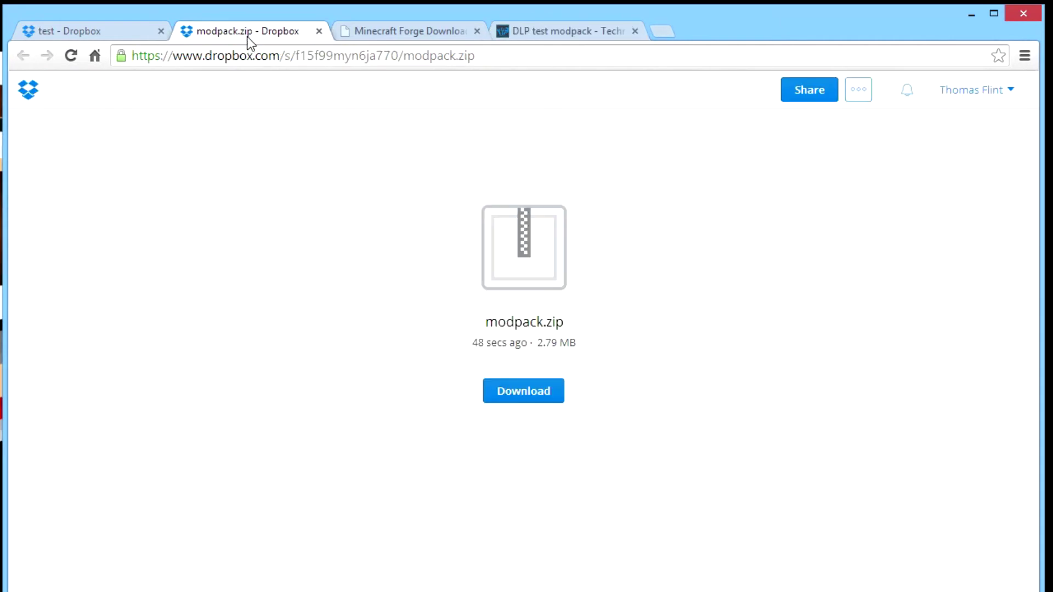
{"action": "left_click", "coordinate": [565, 32]}
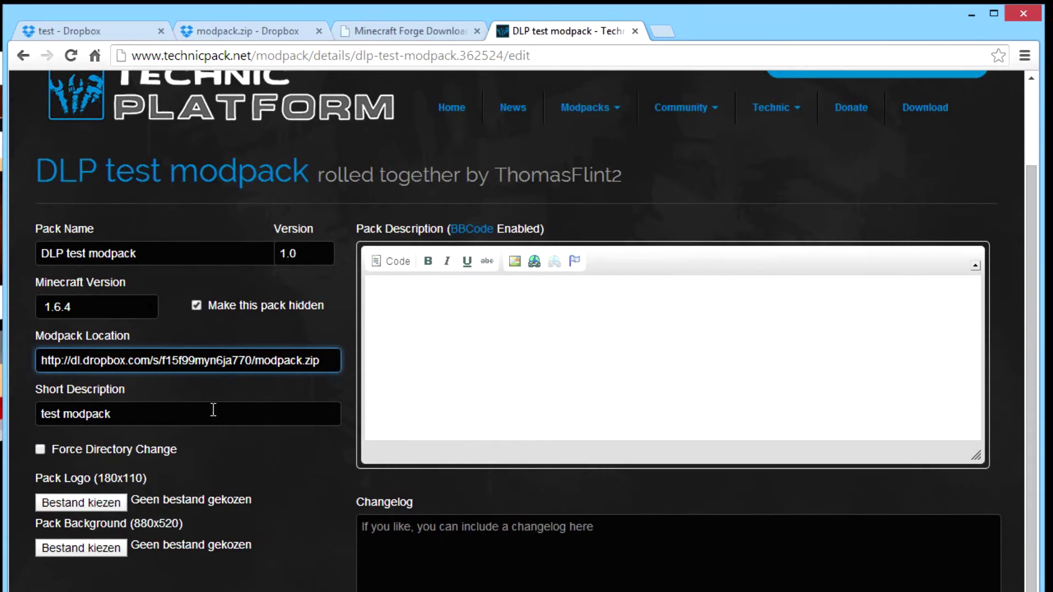
{"action": "left_click", "coordinate": [222, 33]}
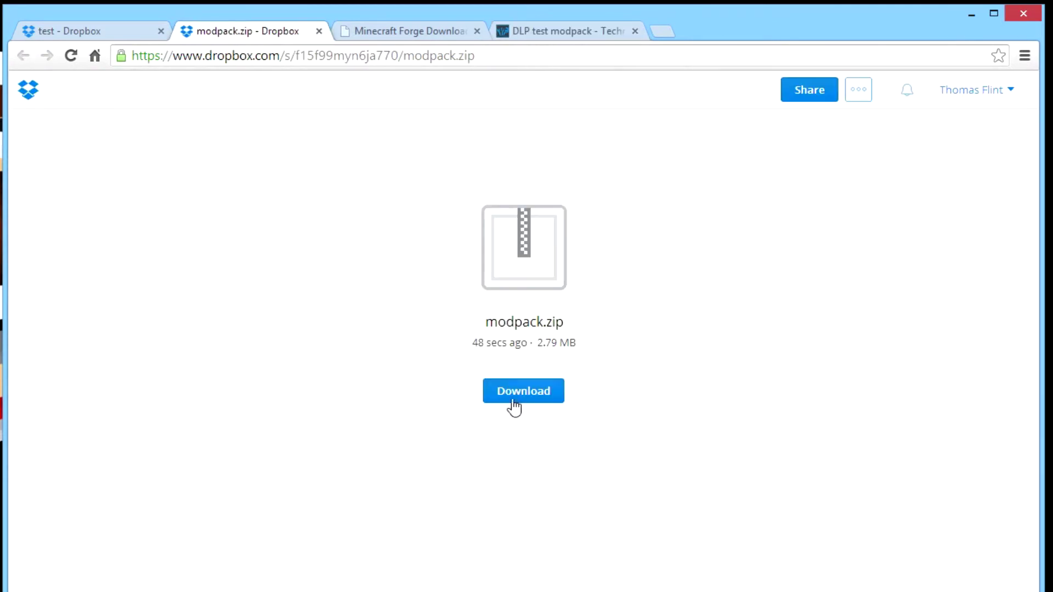
{"action": "left_click", "coordinate": [584, 29]}
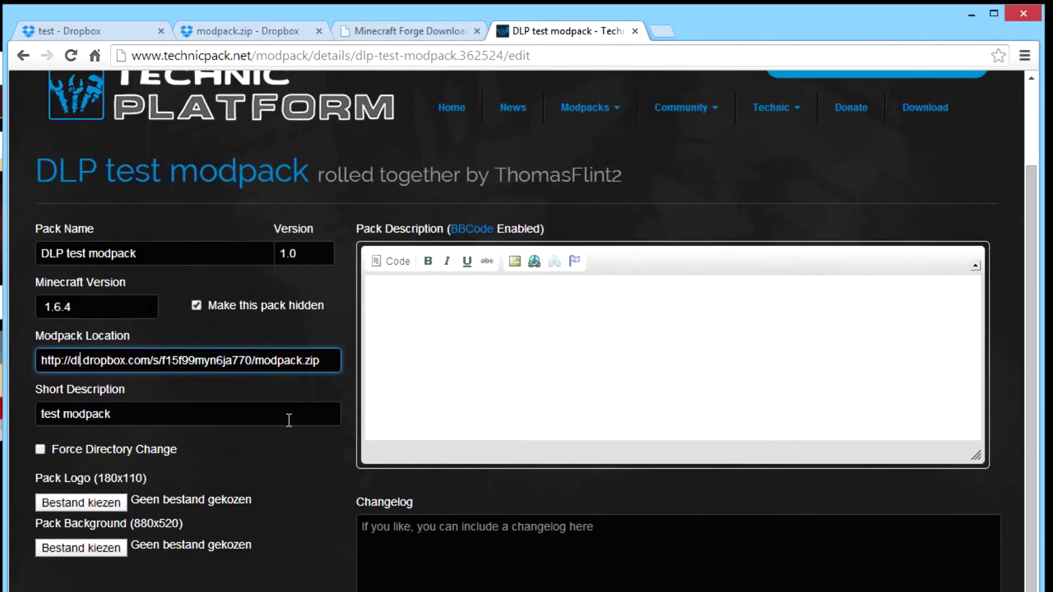
{"action": "scroll", "coordinate": [287, 426], "scroll_direction": "down", "scroll_amount": 2}
{"action": "scroll", "coordinate": [314, 404], "scroll_direction": "up", "scroll_amount": 2}
{"action": "scroll", "coordinate": [453, 369], "scroll_direction": "down", "scroll_amount": 2}
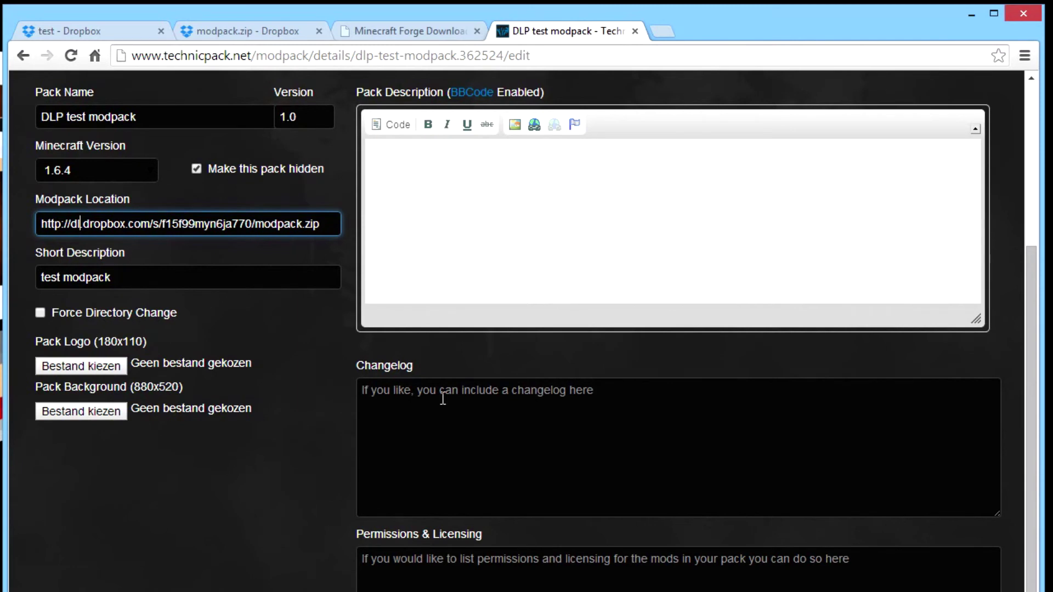
{"action": "scroll", "coordinate": [443, 399], "scroll_direction": "down", "scroll_amount": 2}
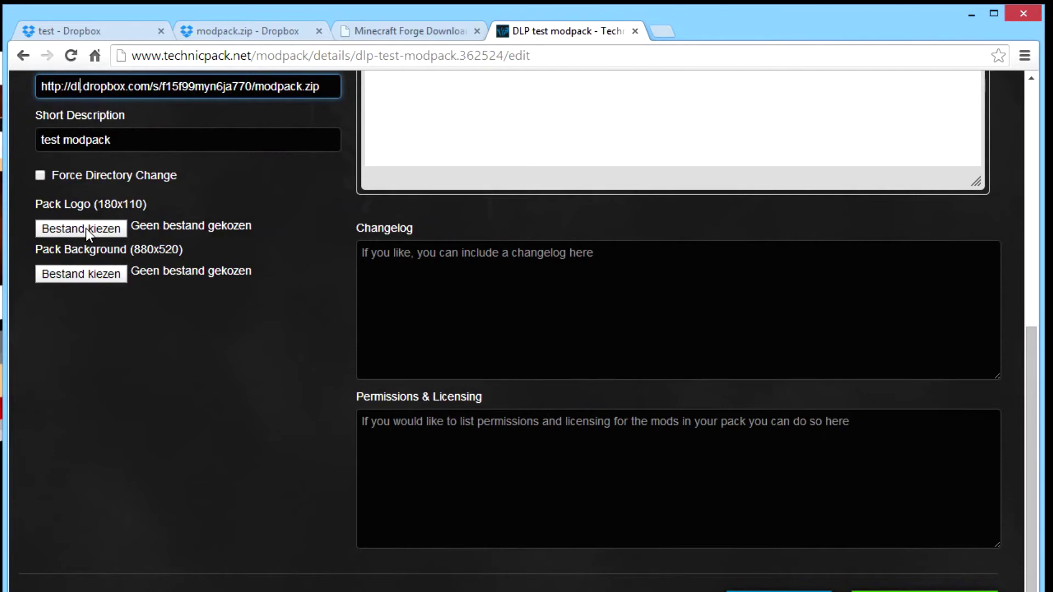
{"action": "scroll", "coordinate": [86, 229], "scroll_direction": "up", "scroll_amount": 2}
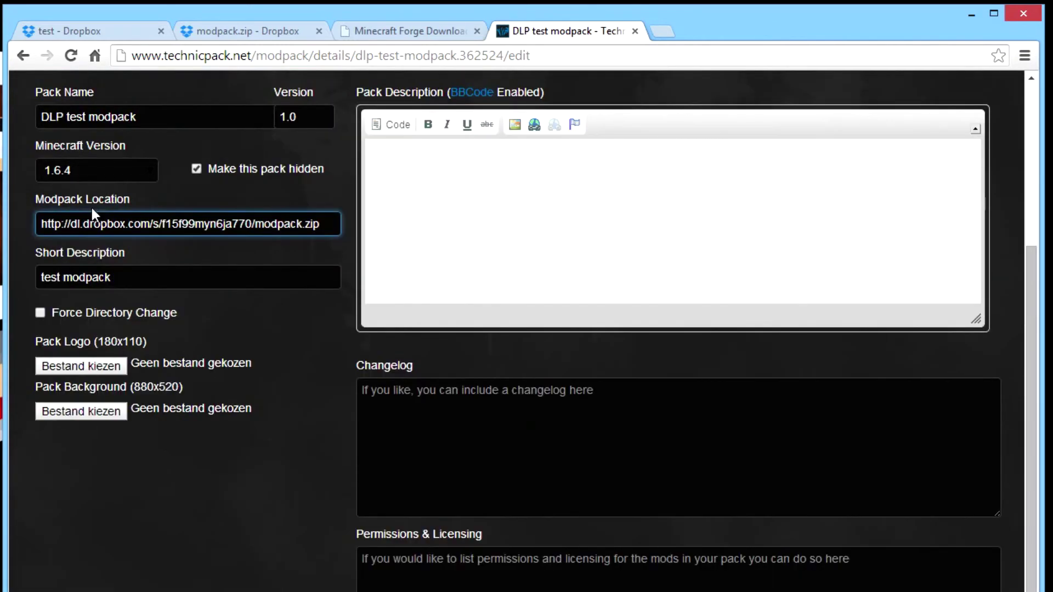
{"action": "key", "text": "BackSpace"}
{"action": "key", "text": "BackSpace"}
{"action": "type", "text": "w"}
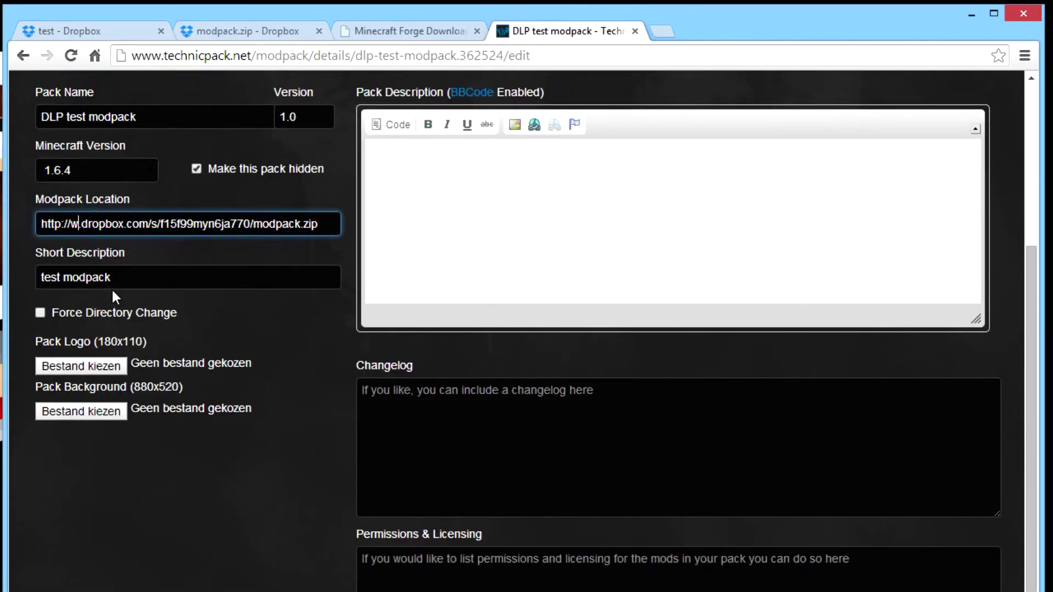
{"action": "type", "text": "ww"}
{"action": "key", "text": "Left"}
{"action": "key", "text": "Left"}
{"action": "key", "text": "Left"}
{"action": "key", "text": "Left"}
{"action": "key", "text": "Left"}
{"action": "key", "text": "Left"}
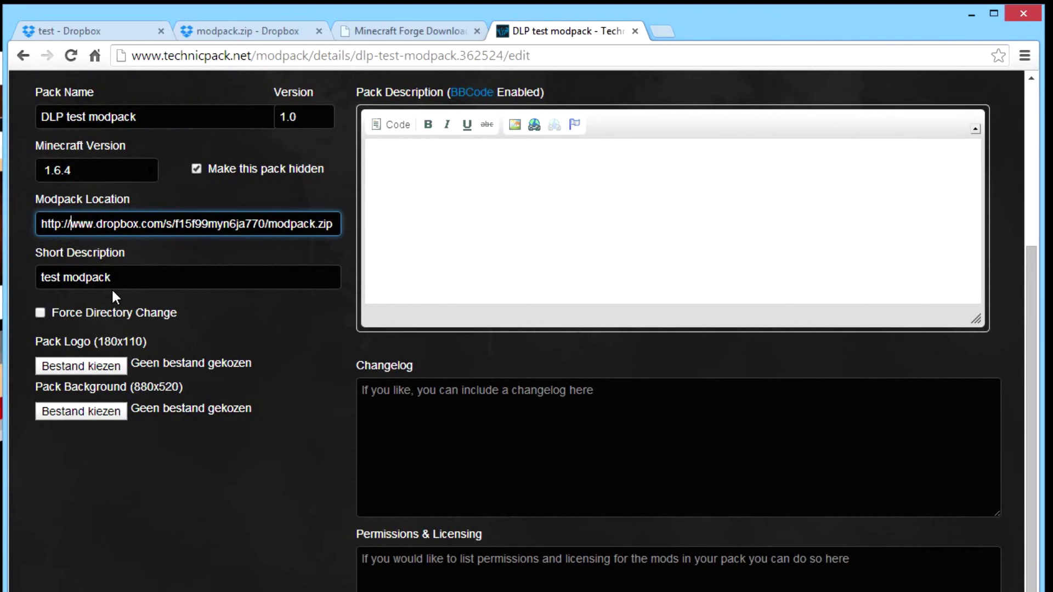
{"action": "type", "text": "s"}
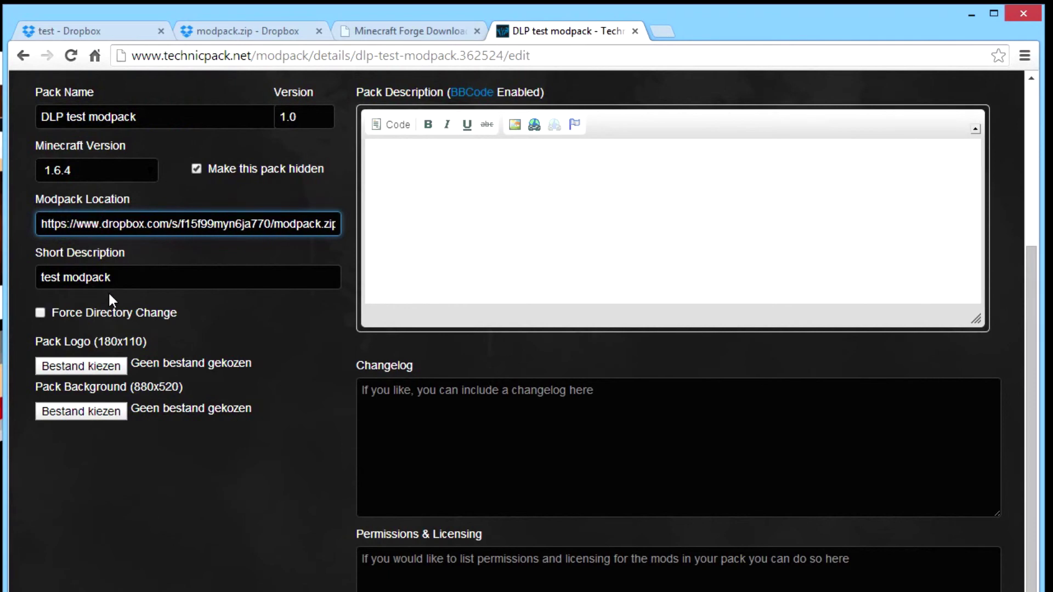
{"action": "scroll", "coordinate": [537, 284], "scroll_direction": "down", "scroll_amount": 2}
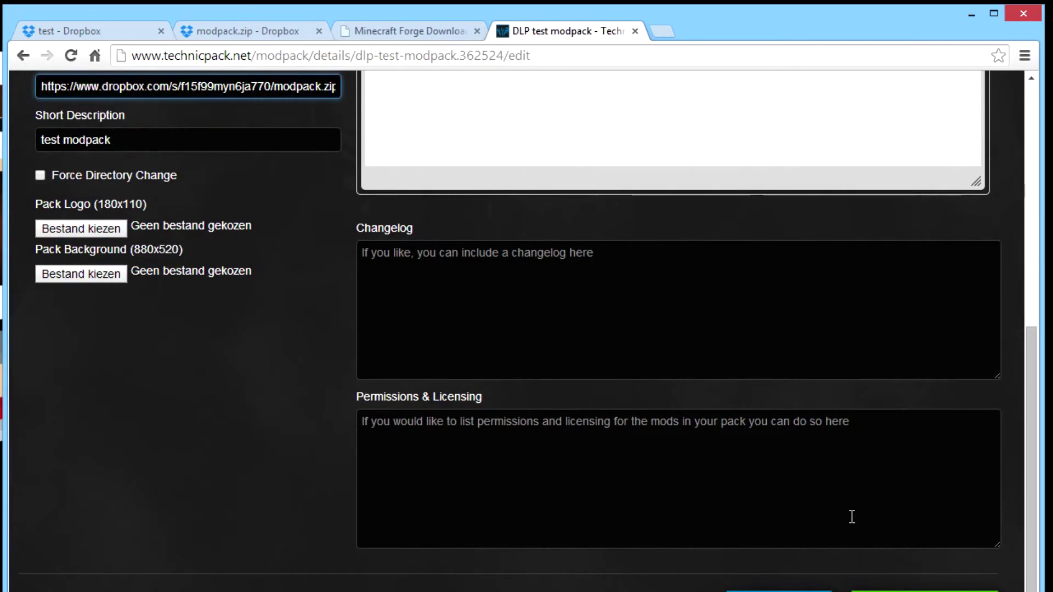
{"action": "scroll", "coordinate": [851, 516], "scroll_direction": "down", "scroll_amount": 2}
{"action": "left_click", "coordinate": [893, 499]}
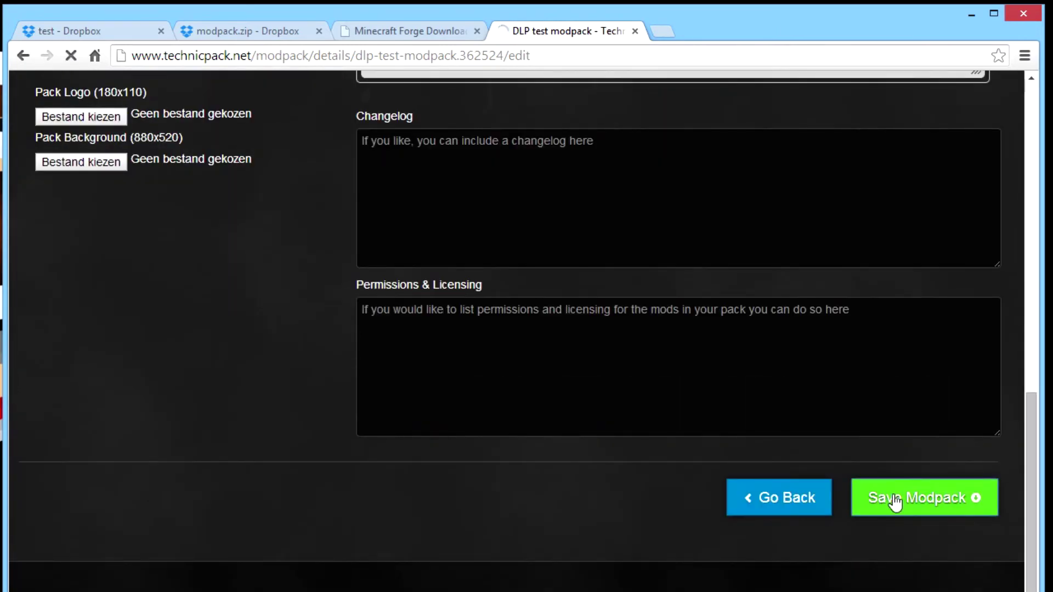
{"action": "scroll", "coordinate": [823, 471], "scroll_direction": "down", "scroll_amount": 10}
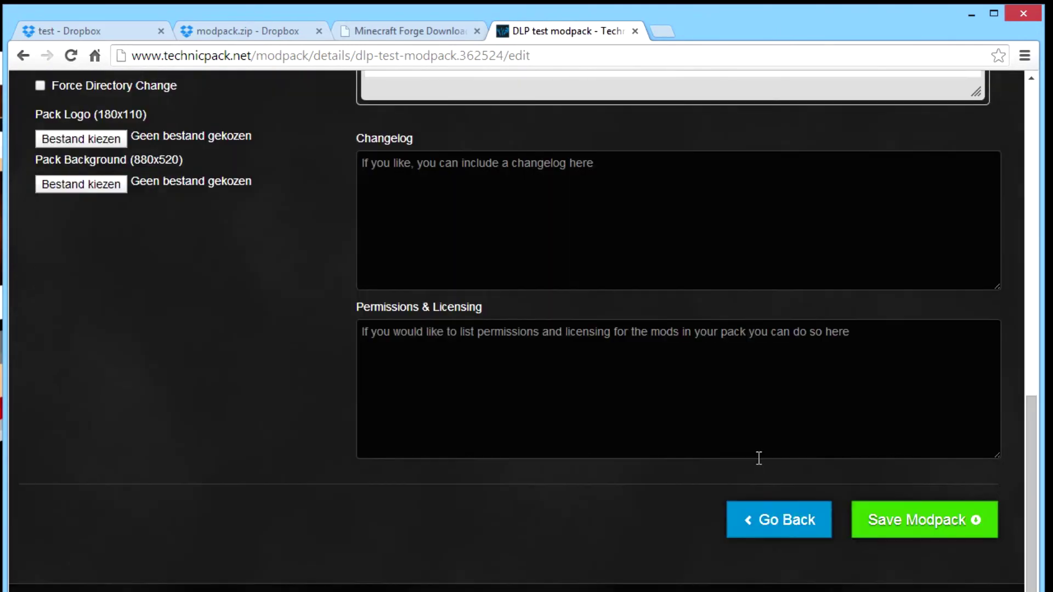
Copy DLP test modpack's Platform URL and add the pack to Technic Launcher from it.
{"action": "left_click", "coordinate": [778, 512]}
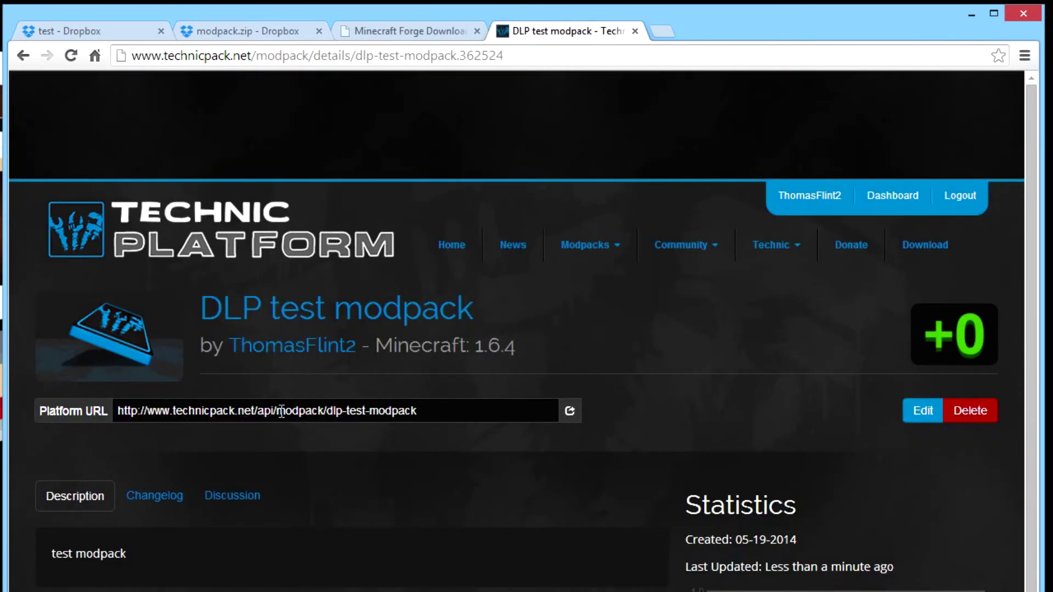
{"action": "left_click", "coordinate": [571, 413]}
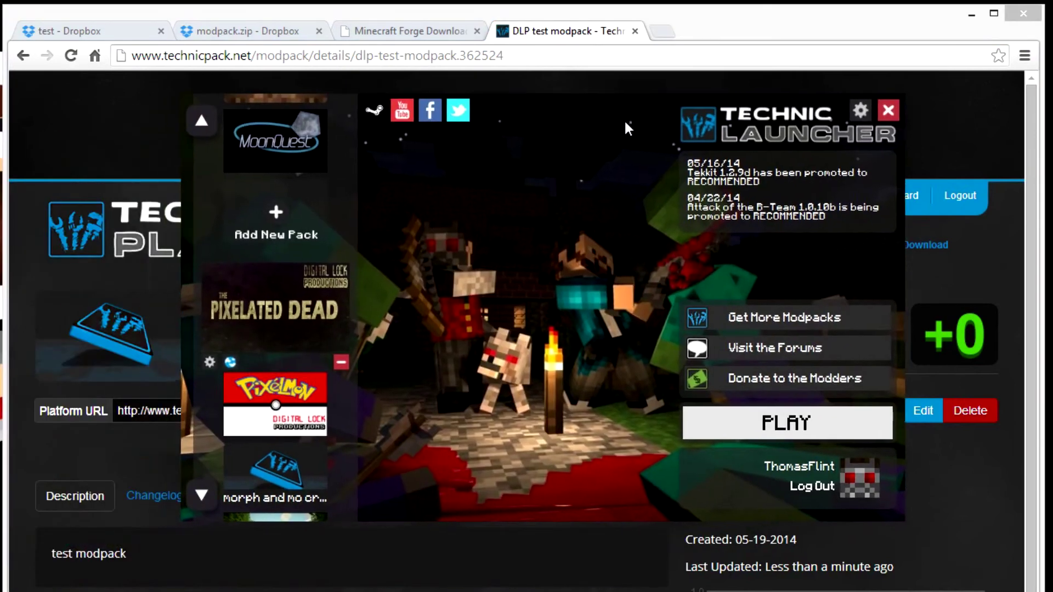
{"action": "left_click", "coordinate": [272, 211]}
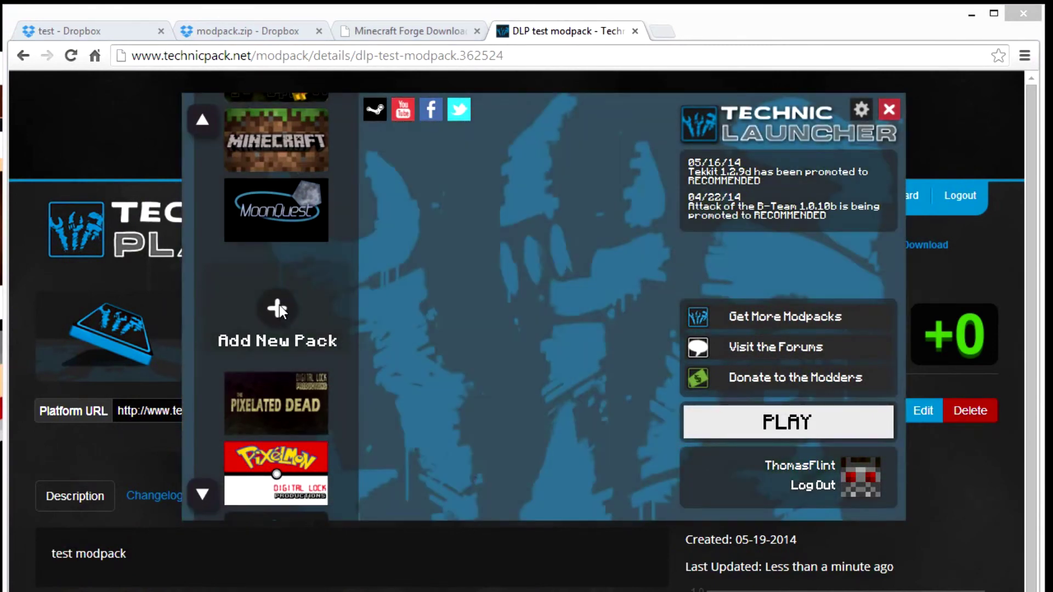
{"action": "left_click", "coordinate": [278, 307]}
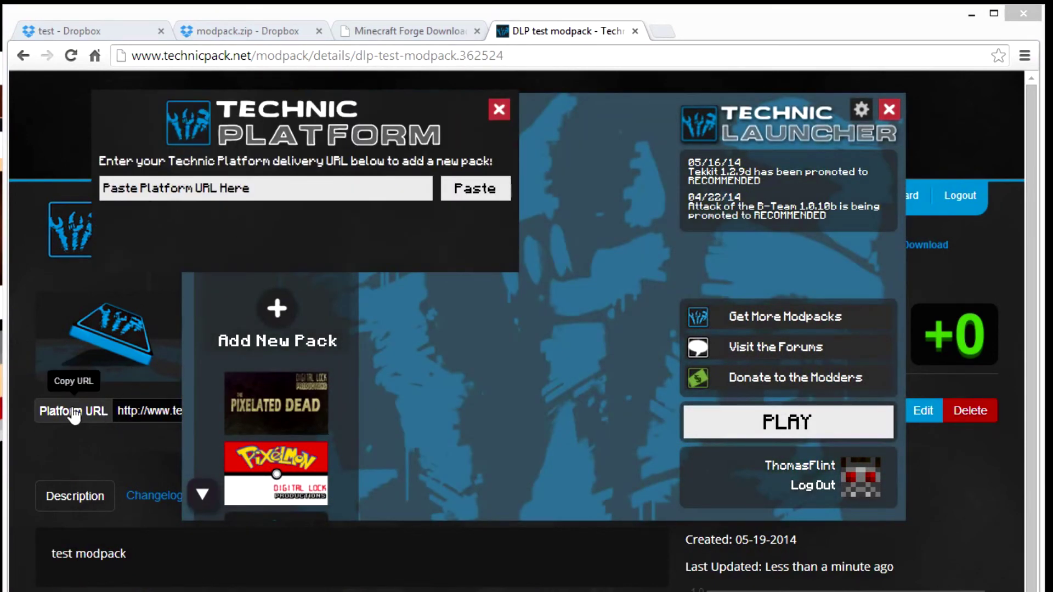
{"action": "left_click", "coordinate": [477, 190]}
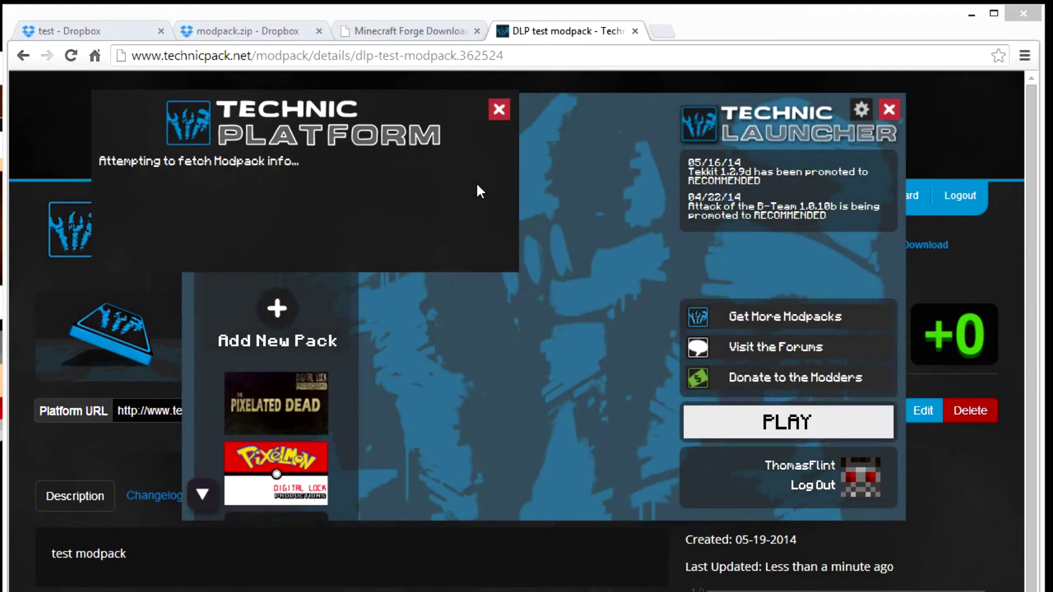
{"action": "left_click", "coordinate": [451, 249]}
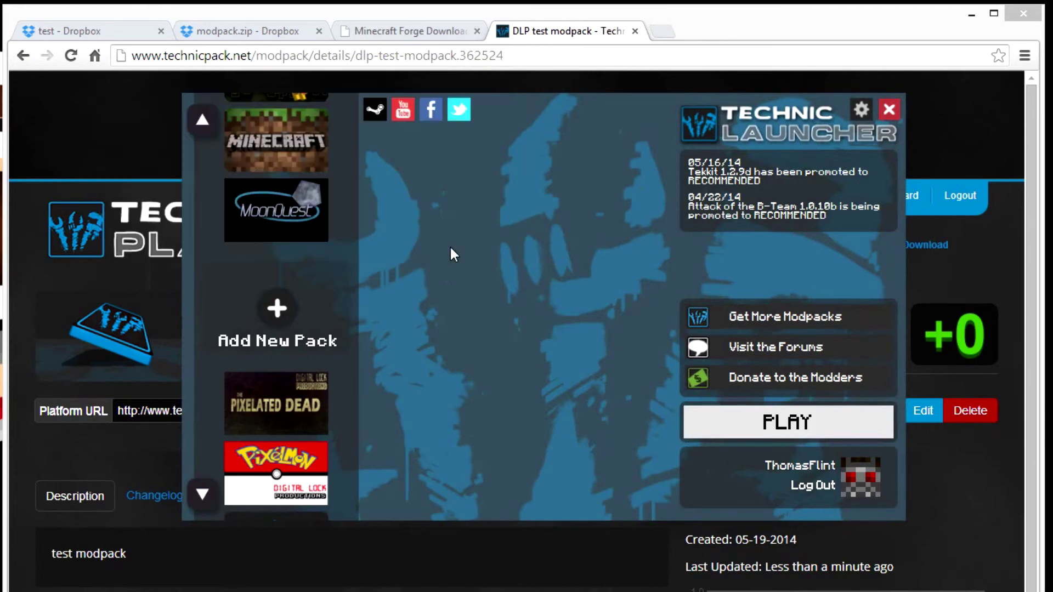
Press PLAY on DLP test modpack to start its download.
{"action": "scroll", "coordinate": [335, 326], "scroll_direction": "down", "scroll_amount": 4}
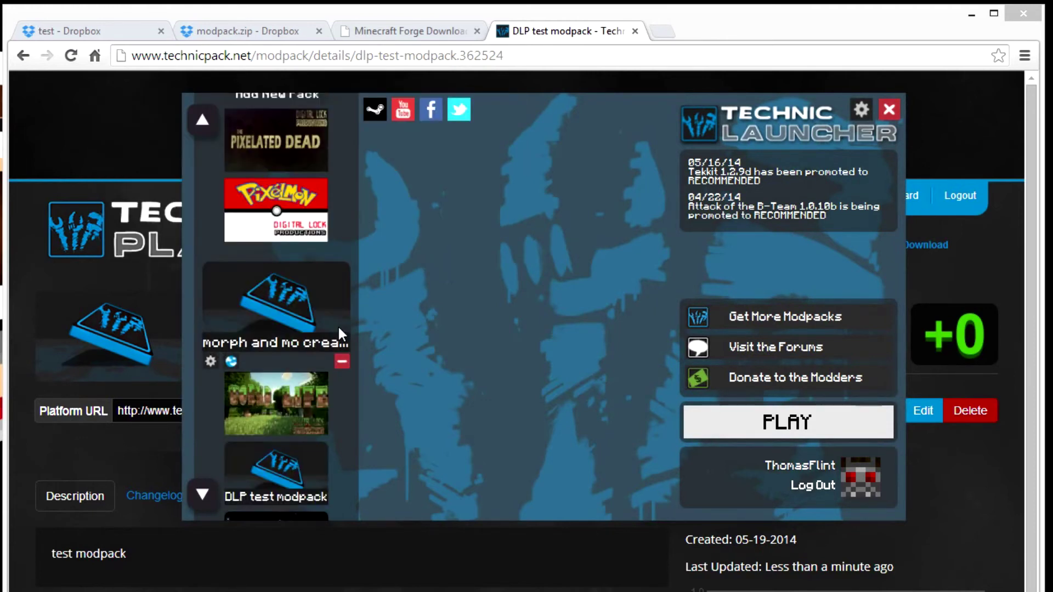
{"action": "scroll", "coordinate": [337, 324], "scroll_direction": "down", "scroll_amount": 1}
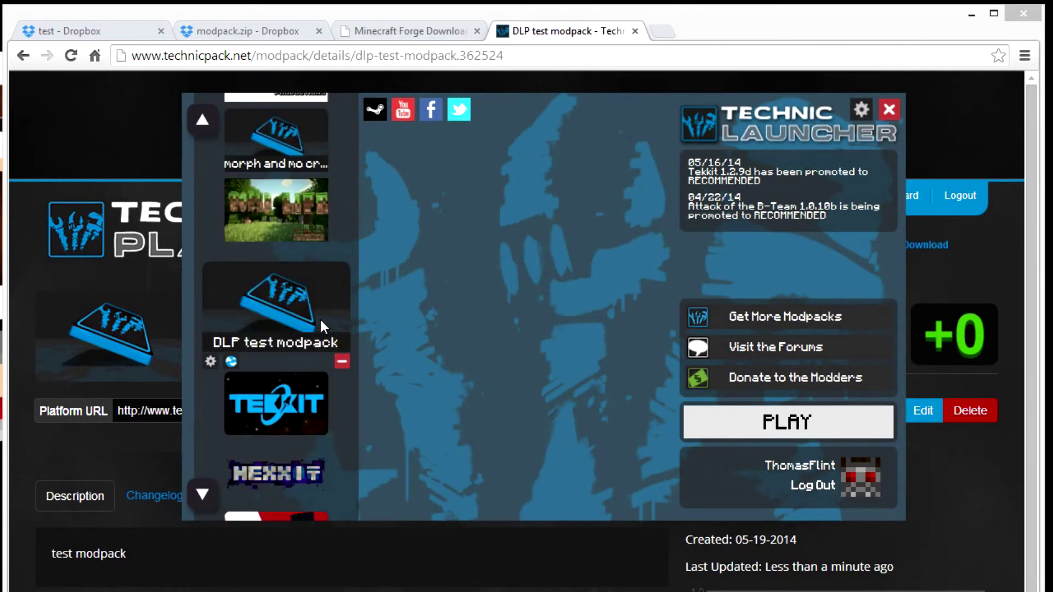
{"action": "left_click", "coordinate": [784, 422]}
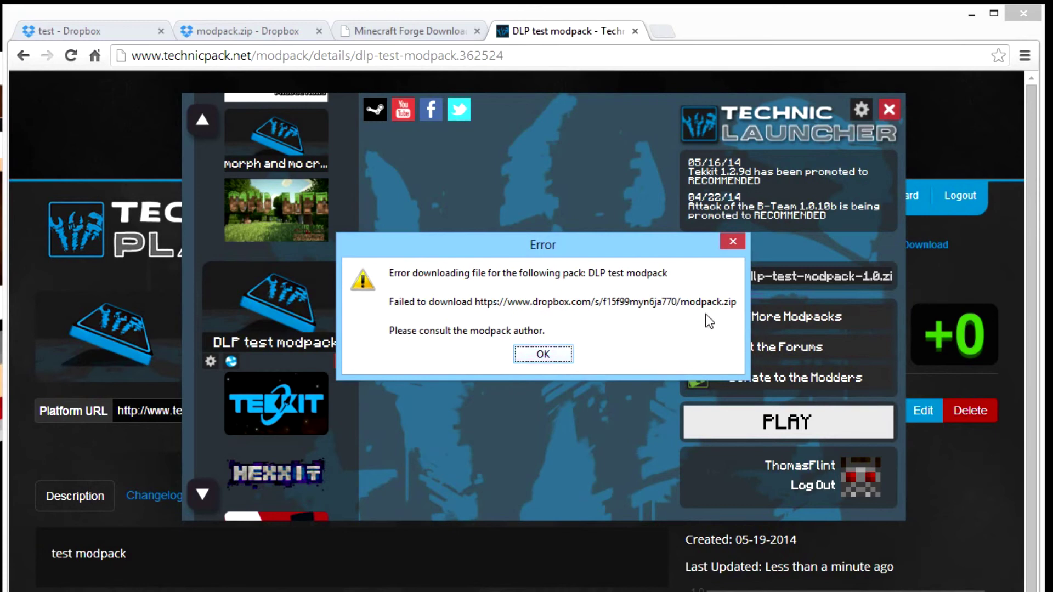
Dismiss the Dropbox download error and switch back to the modpack's web page in Chrome.
{"action": "left_click", "coordinate": [554, 352]}
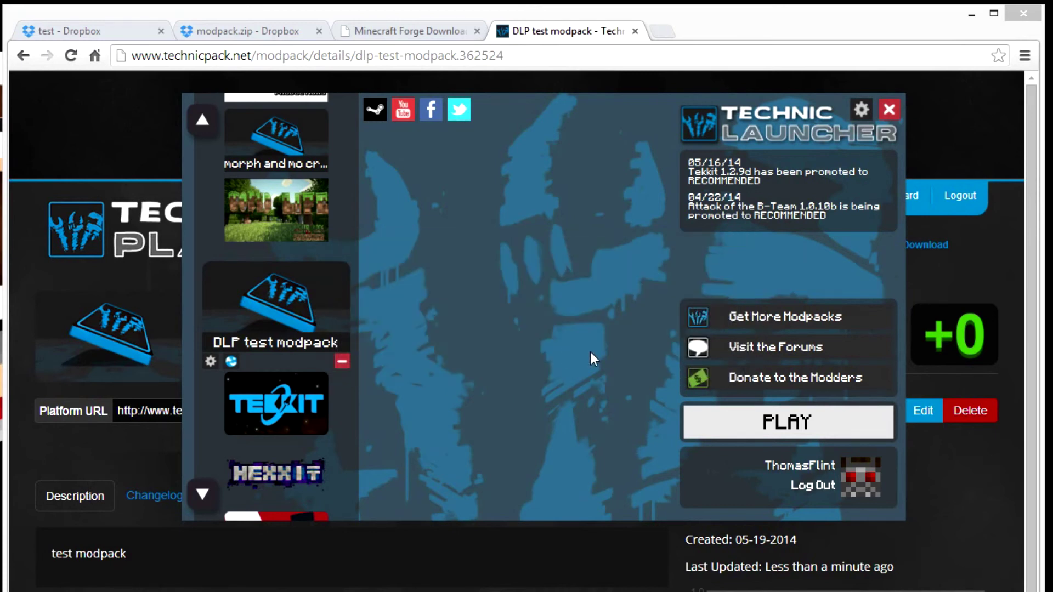
{"action": "left_click", "coordinate": [573, 38]}
{"action": "left_click", "coordinate": [923, 414]}
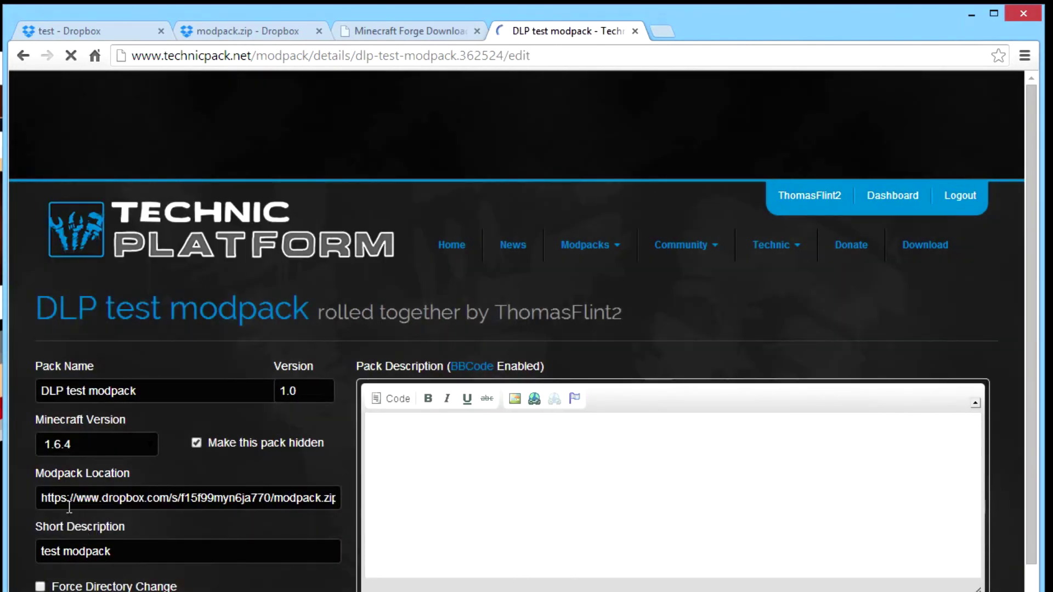
{"action": "left_click", "coordinate": [67, 499]}
{"action": "key", "text": "BackSpace"}
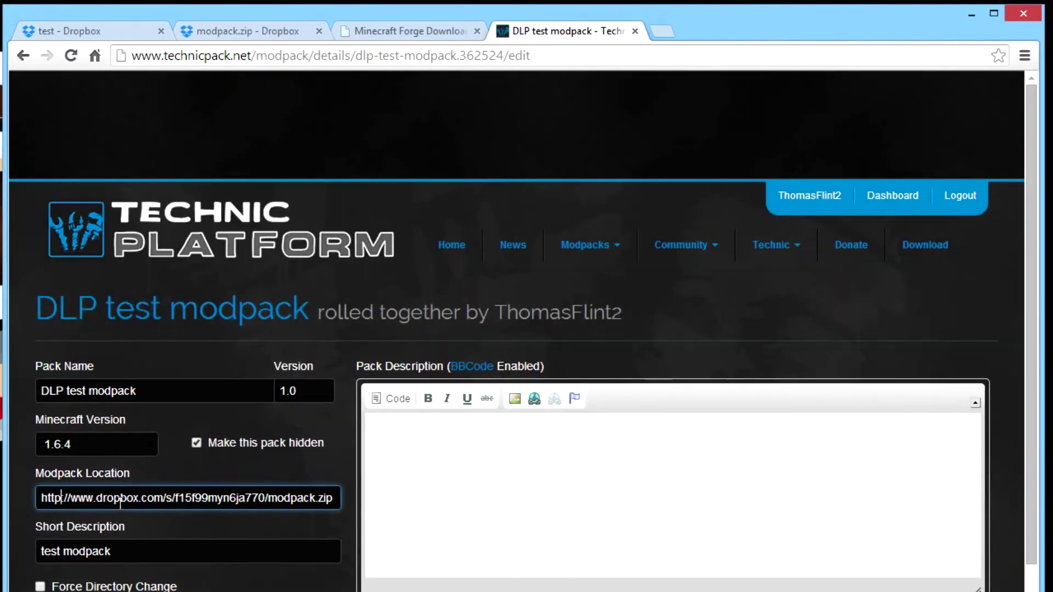
{"action": "key", "text": "Right"}
{"action": "key", "text": "Right"}
{"action": "key", "text": "Right"}
{"action": "key", "text": "Delete"}
{"action": "key", "text": "Delete"}
{"action": "key", "text": "Delete"}
{"action": "key", "text": "Delete"}
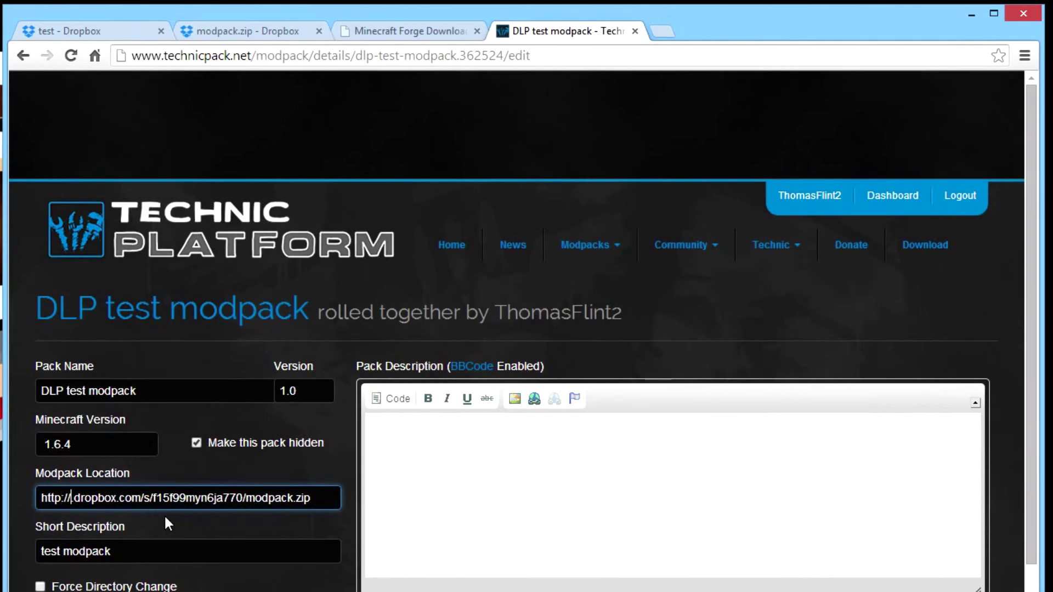
{"action": "type", "text": "dl"}
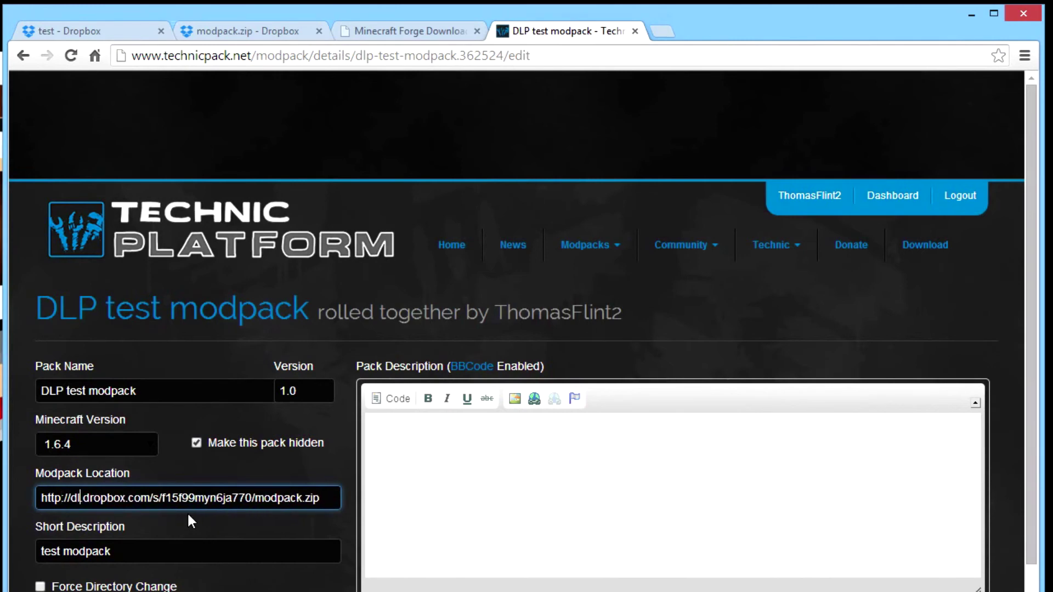
{"action": "scroll", "coordinate": [689, 411], "scroll_direction": "down", "scroll_amount": 10}
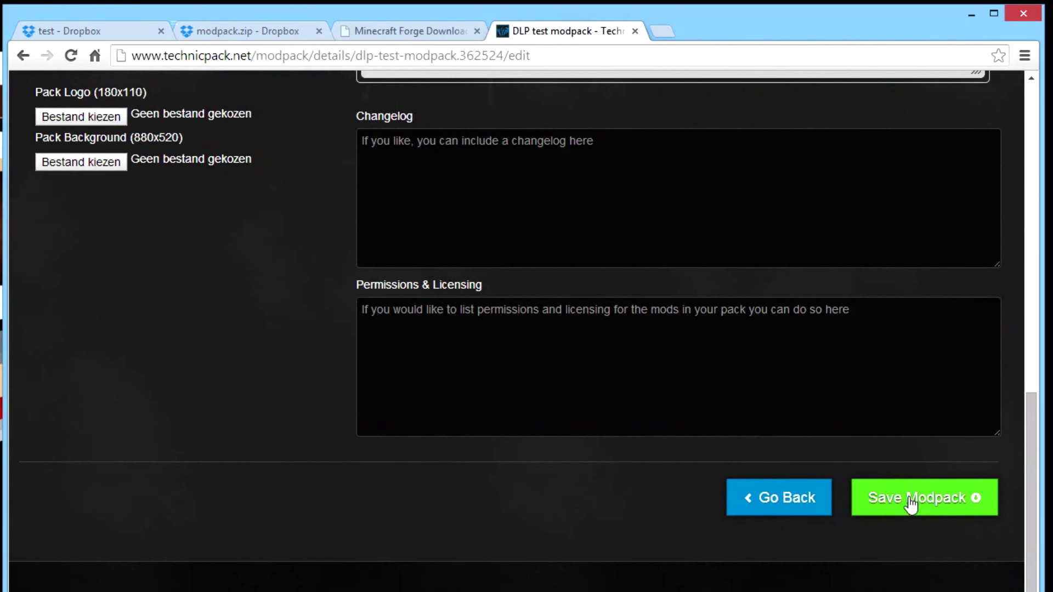
{"action": "left_click", "coordinate": [910, 501]}
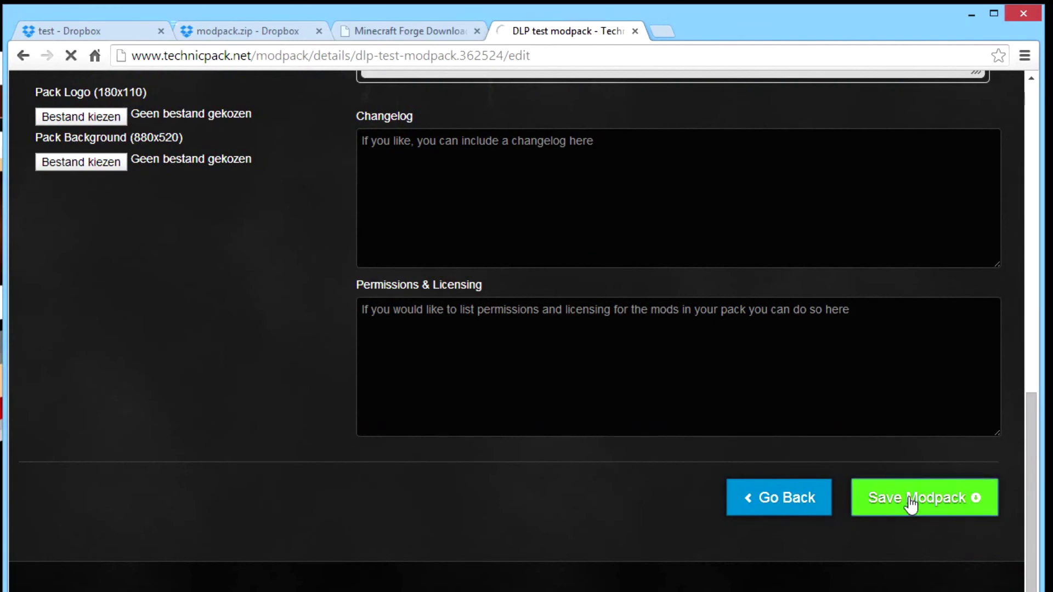
{"action": "scroll", "coordinate": [874, 491], "scroll_direction": "down", "scroll_amount": 10}
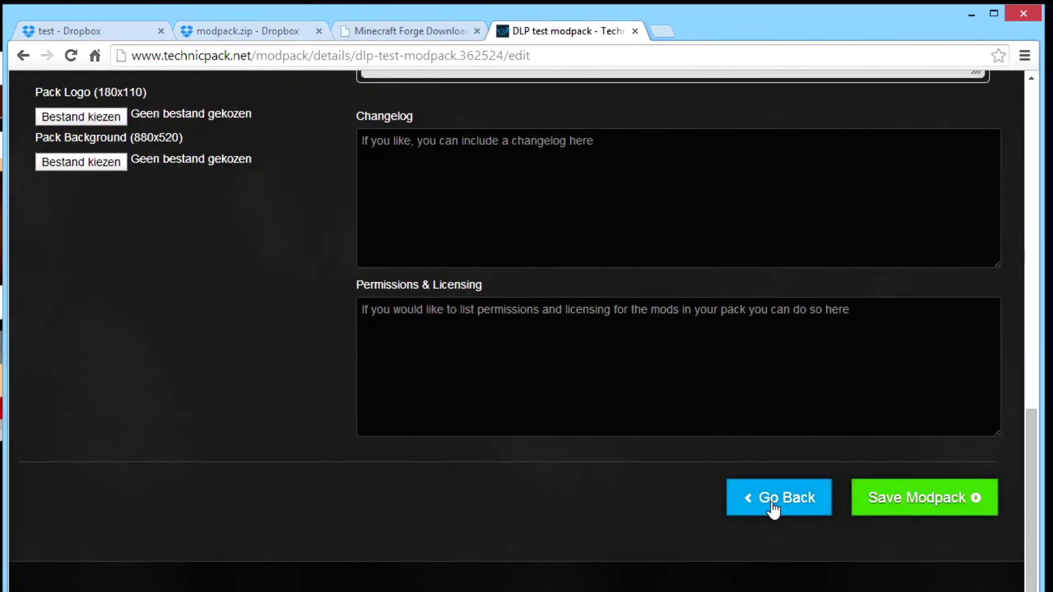
{"action": "left_click", "coordinate": [770, 499]}
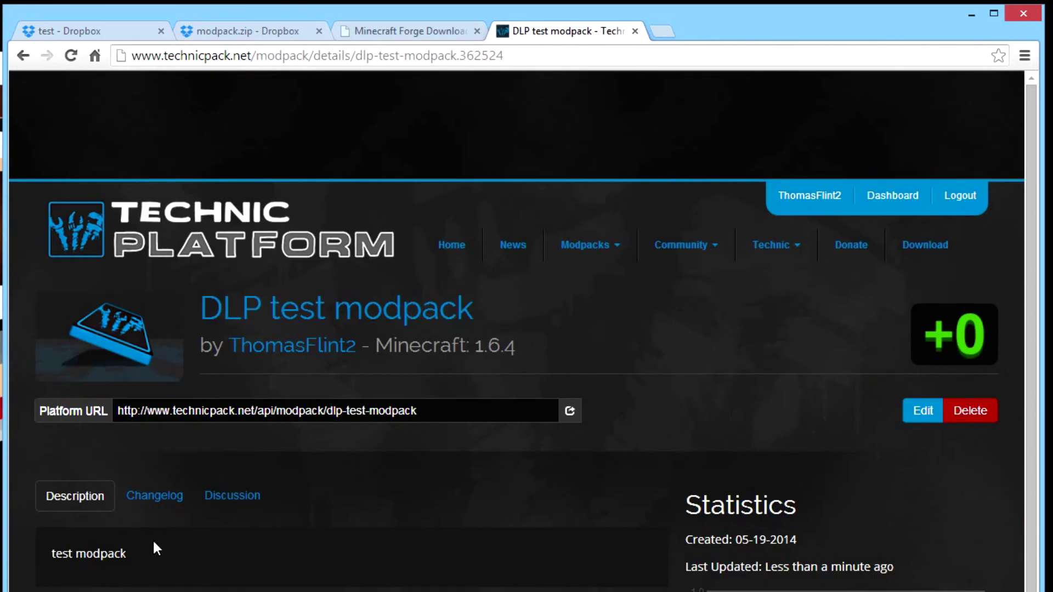
Remove the old DLP test modpack from Technic Launcher.
{"action": "key", "text": "alt+Tab"}
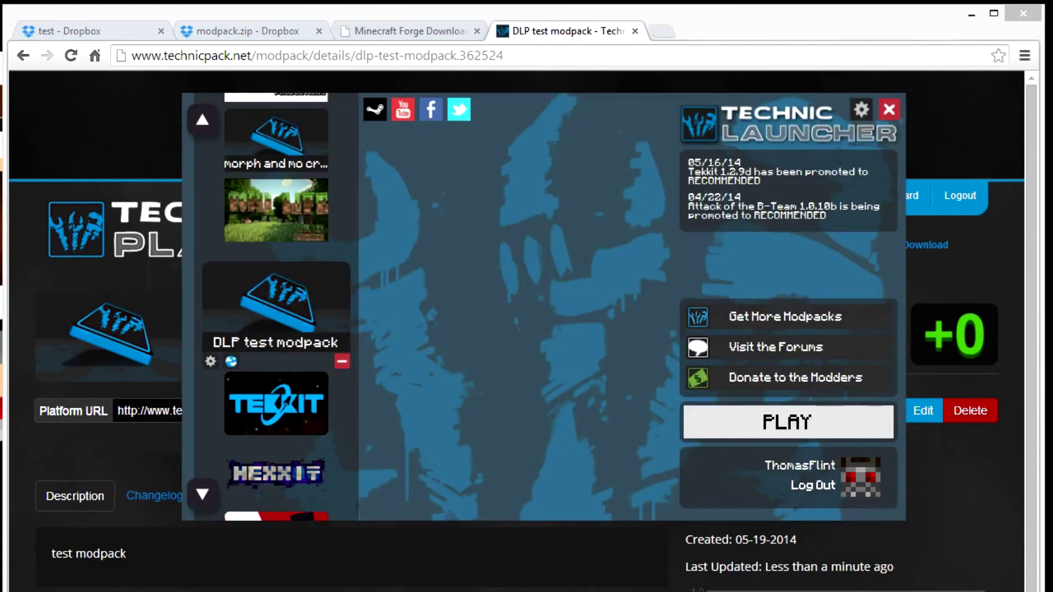
{"action": "left_click", "coordinate": [341, 360]}
{"action": "left_click", "coordinate": [519, 330]}
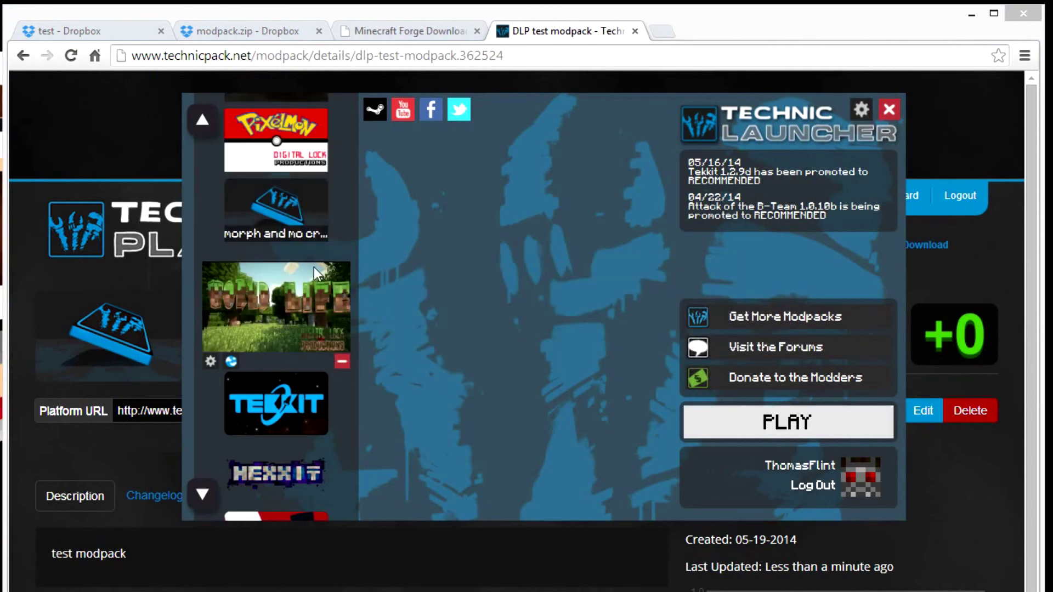
Re-add DLP test modpack from its pasted Platform URL and press PLAY to download it.
{"action": "scroll", "coordinate": [320, 268], "scroll_direction": "up", "scroll_amount": 2}
{"action": "scroll", "coordinate": [307, 211], "scroll_direction": "up", "scroll_amount": 2}
{"action": "left_click", "coordinate": [260, 317]}
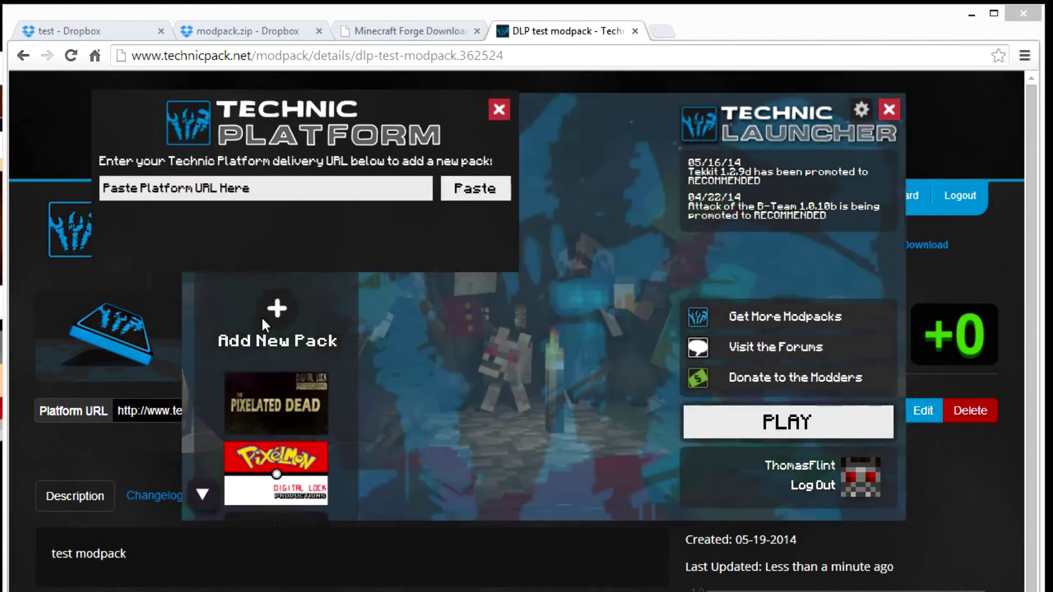
{"action": "left_click", "coordinate": [447, 192]}
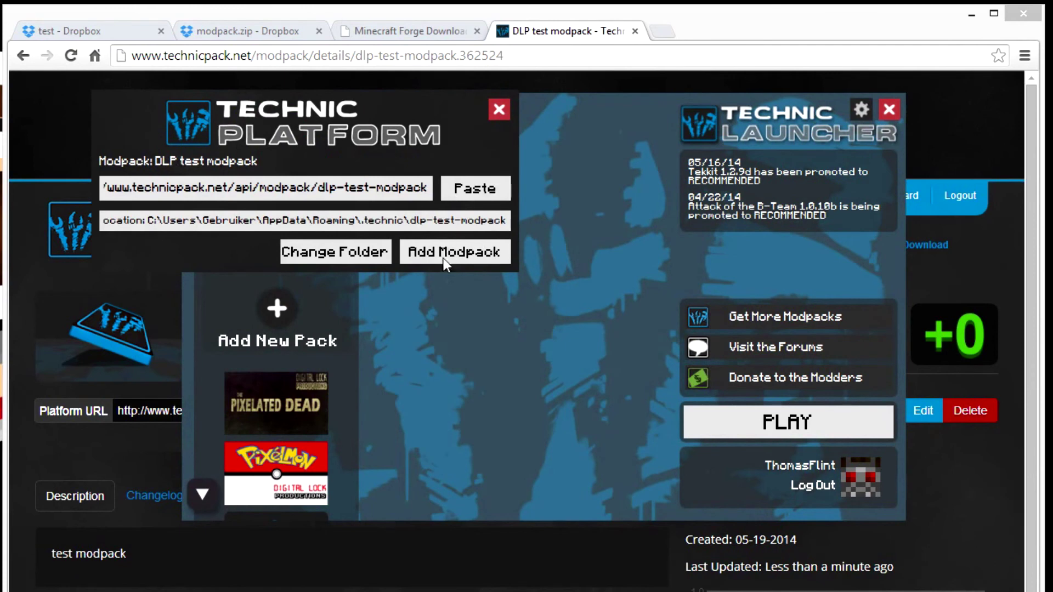
{"action": "left_click", "coordinate": [433, 252]}
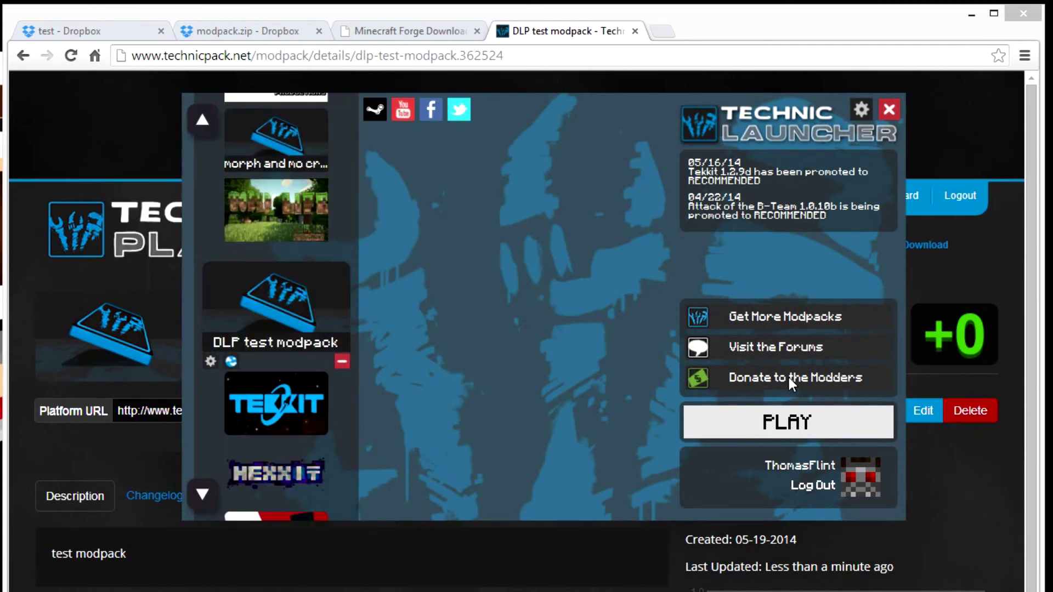
{"action": "left_click", "coordinate": [761, 423]}
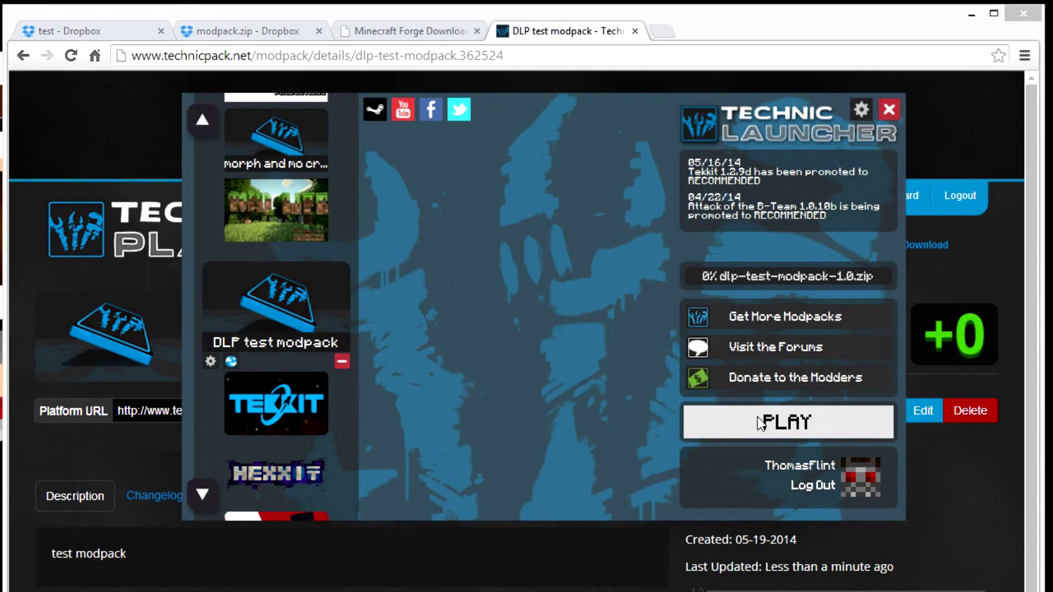